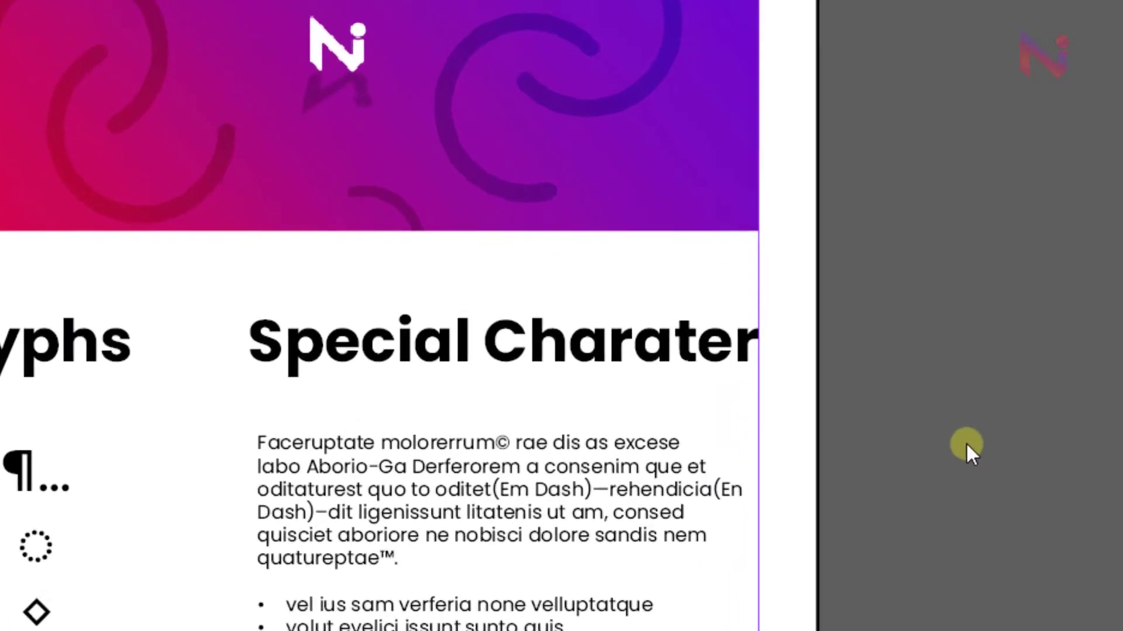
# Select the Glyphs heading frame, open the Glyphs panel and place it over the page beside the heading
pyautogui.scroll(2, 987, 423)
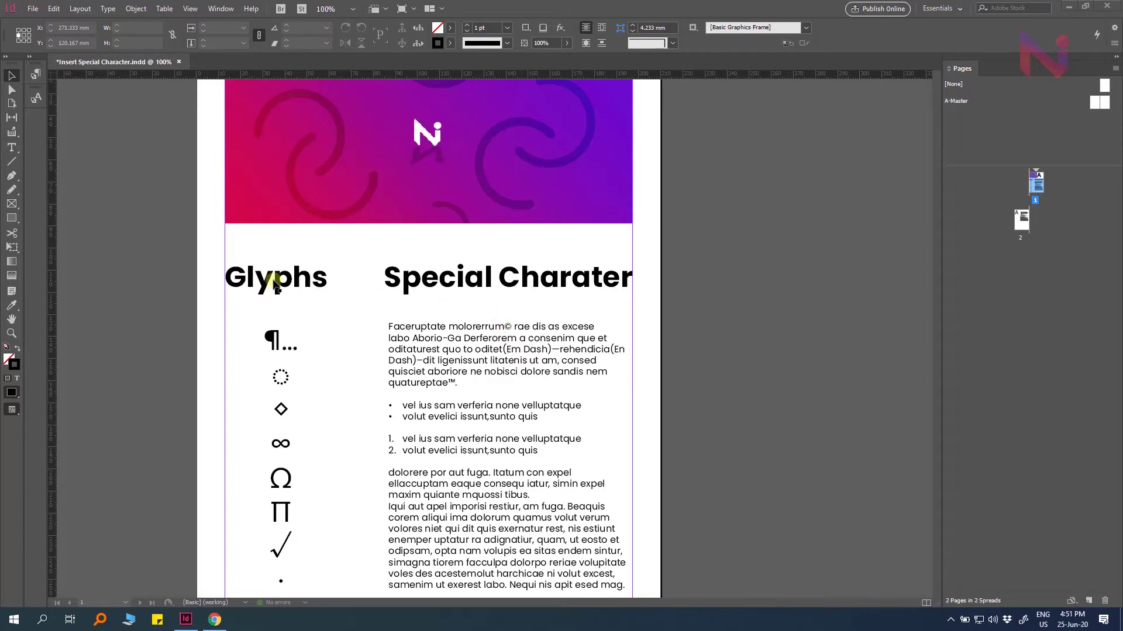
pyautogui.click(307, 284)
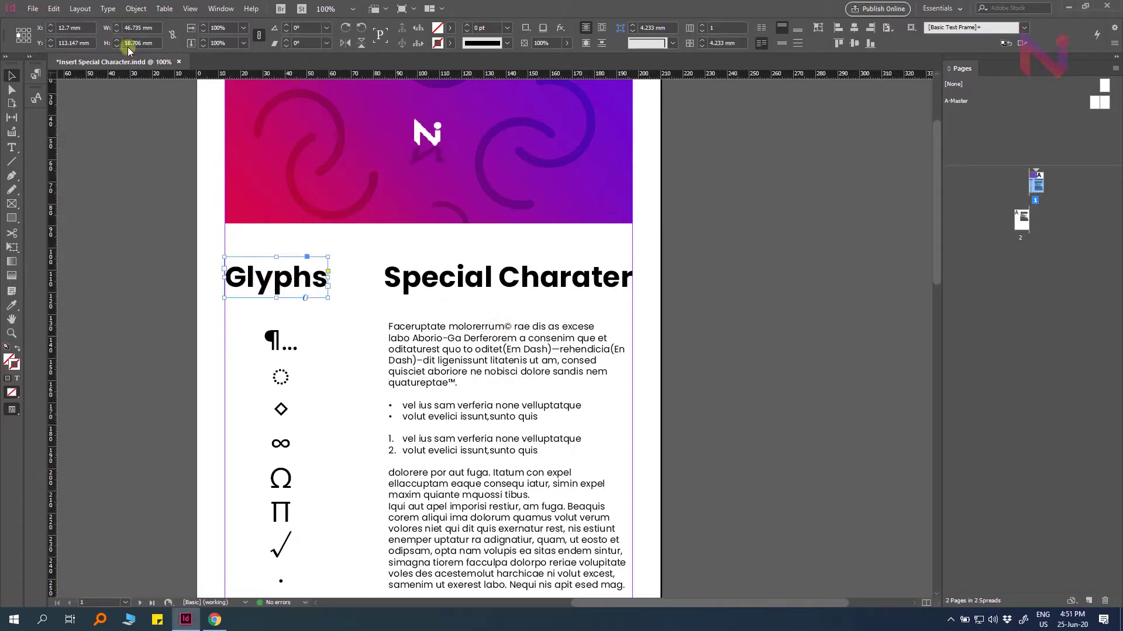
pyautogui.click(108, 9)
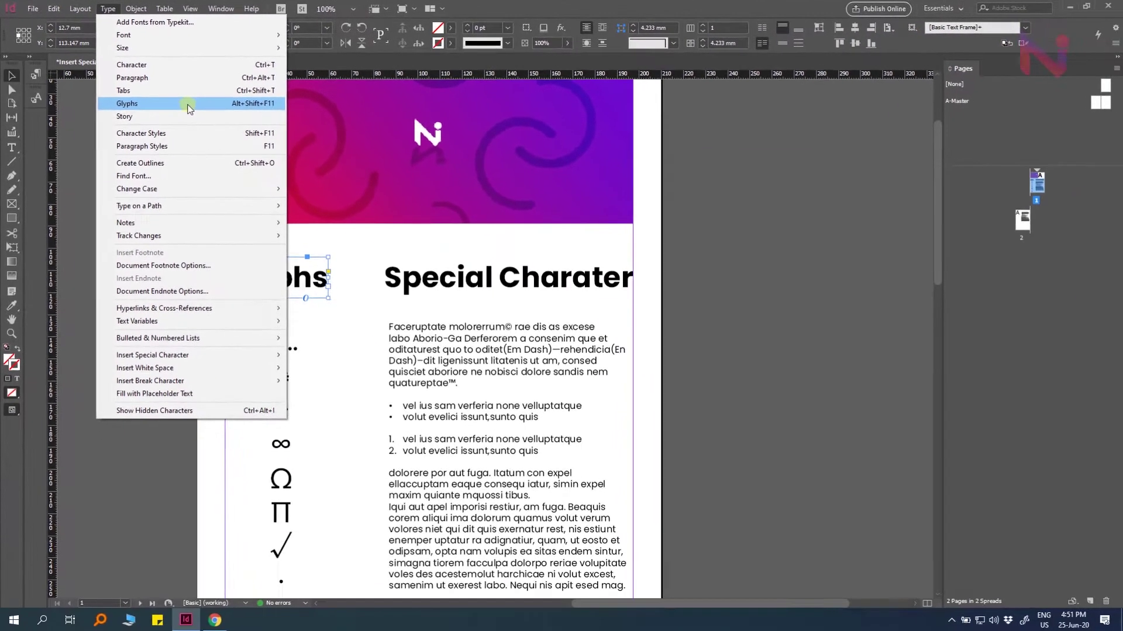
pyautogui.click(181, 104)
pyautogui.moveTo(768, 123); pyautogui.dragTo(713, 139)
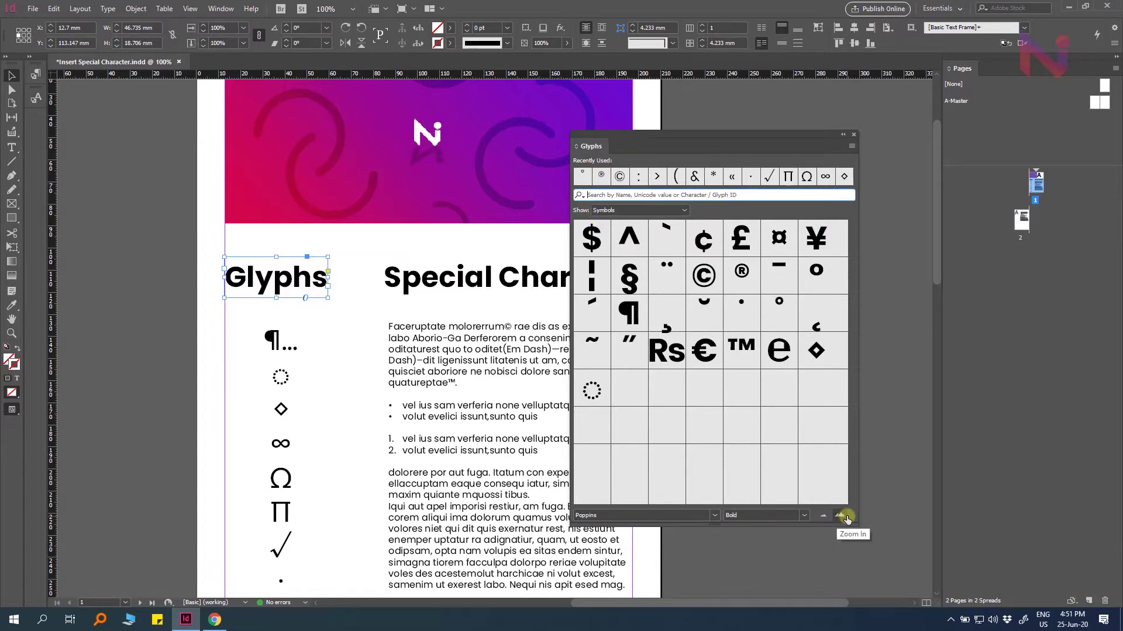
# Look through the available font families and the Poppins font styles offered in the Glyphs panel
pyautogui.click(274, 281)
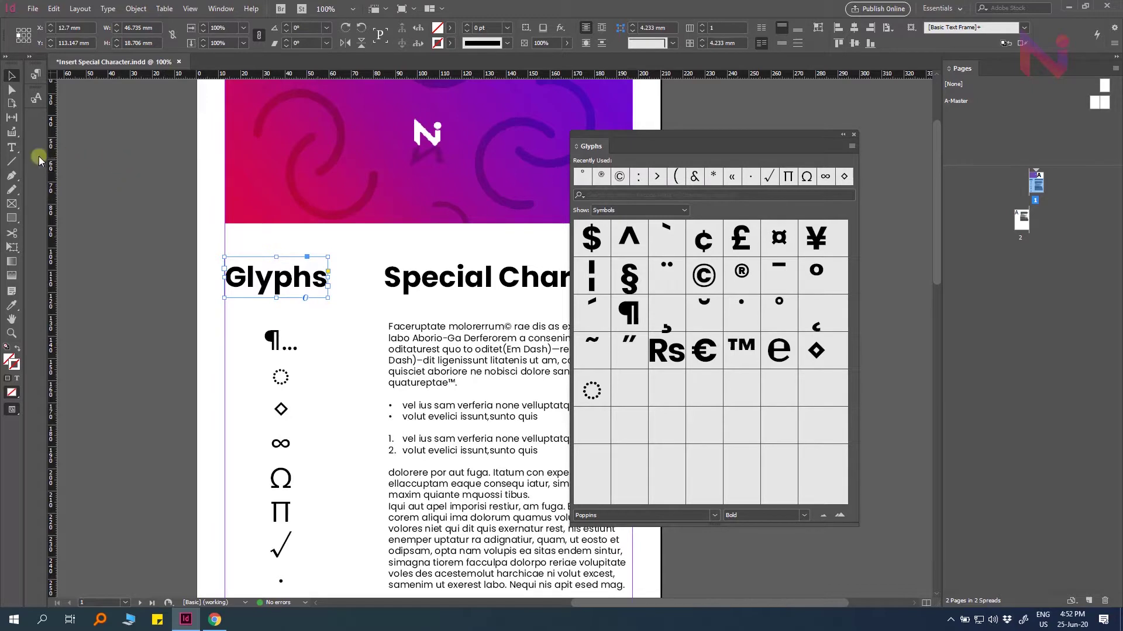
pyautogui.press('t')
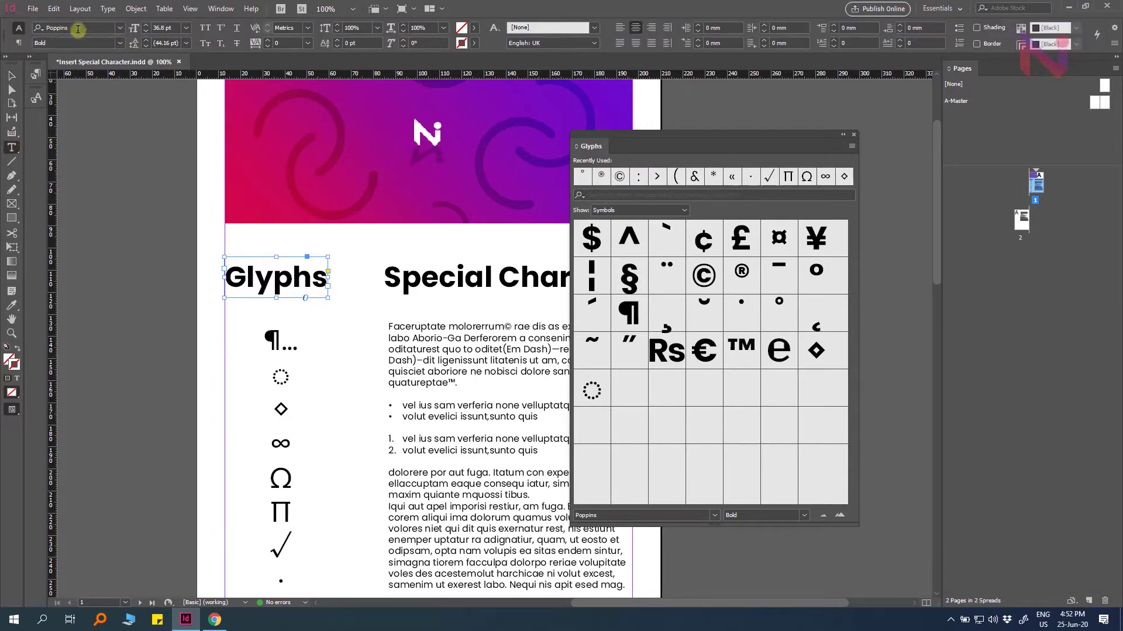
pyautogui.click(714, 516)
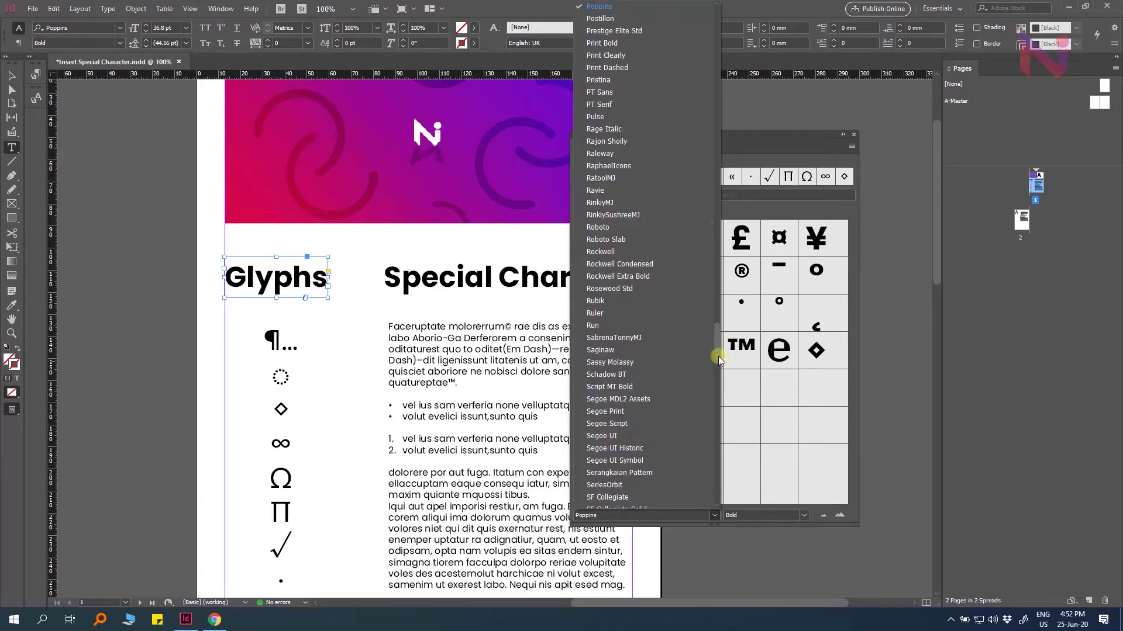
pyautogui.moveTo(718, 356); pyautogui.dragTo(725, 391)
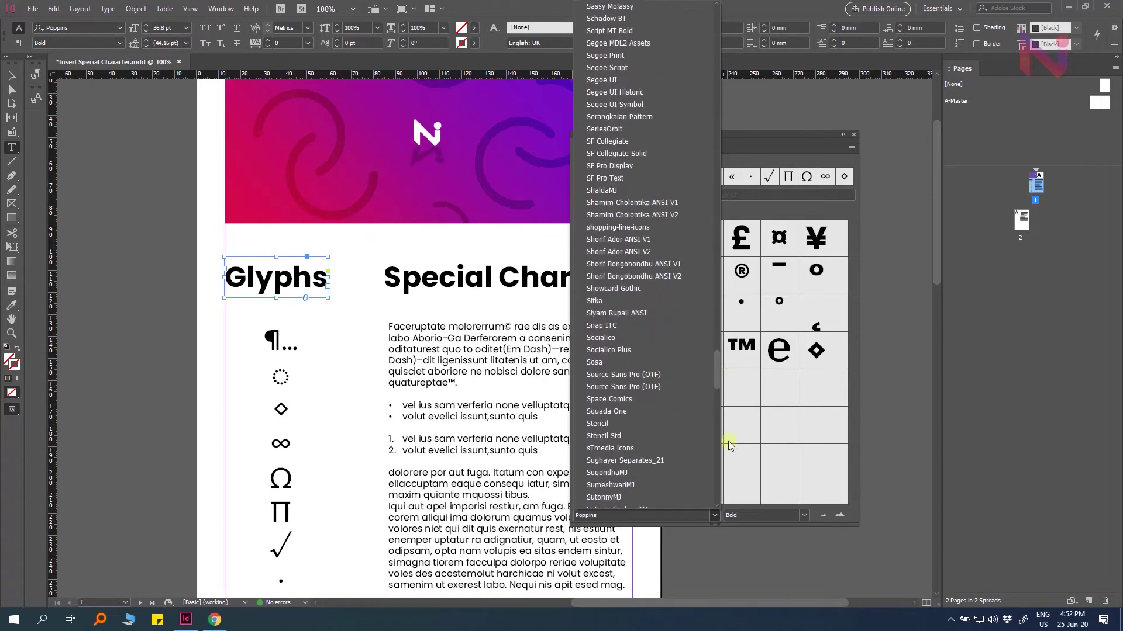
pyautogui.click(718, 517)
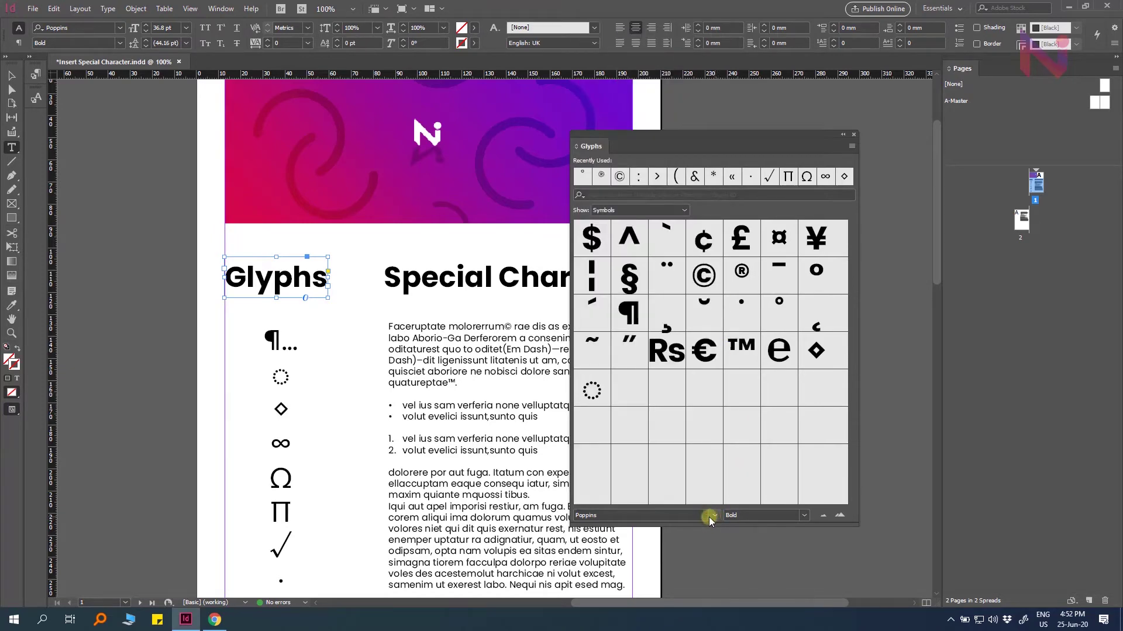
pyautogui.click(804, 516)
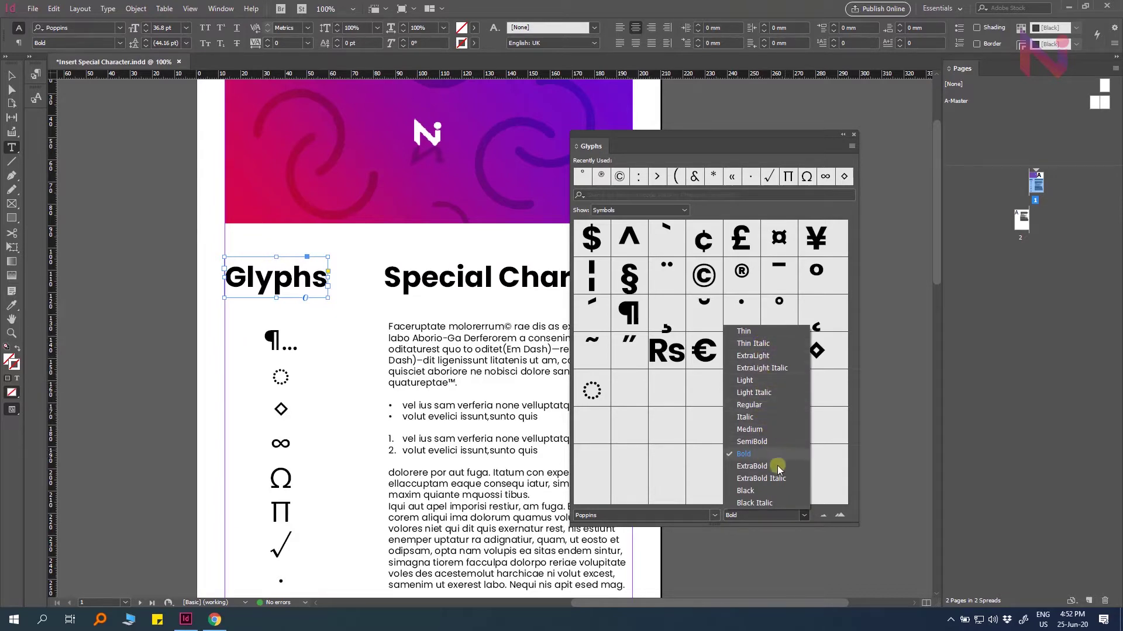
pyautogui.click(805, 517)
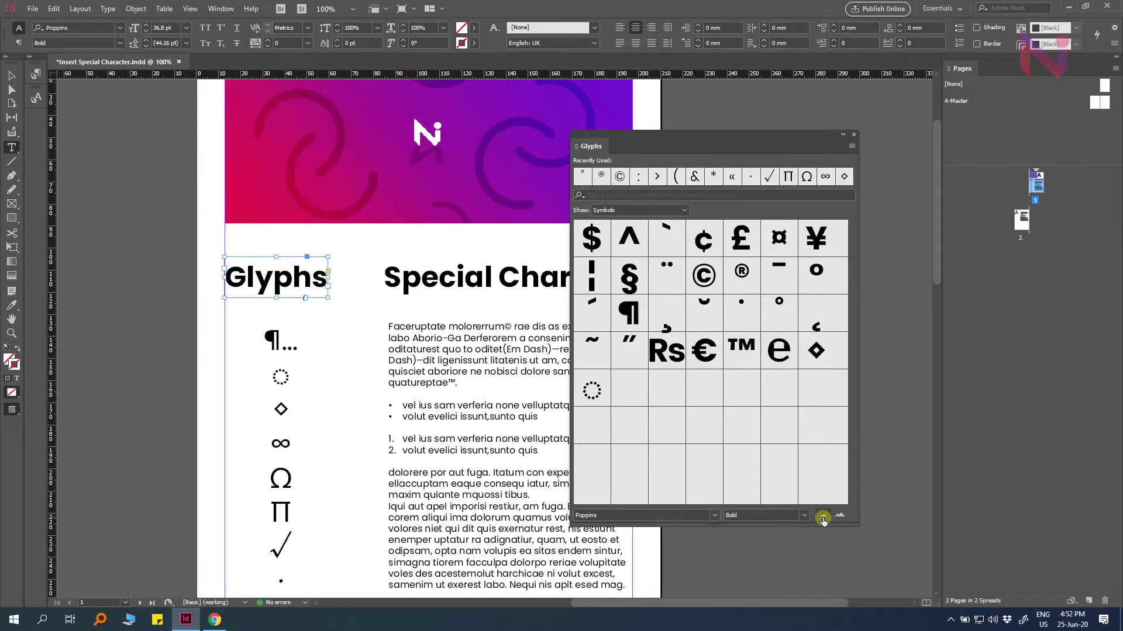
# Zoom the glyph previews in the Glyphs panel out and in to compare their sizes
pyautogui.click(824, 517)
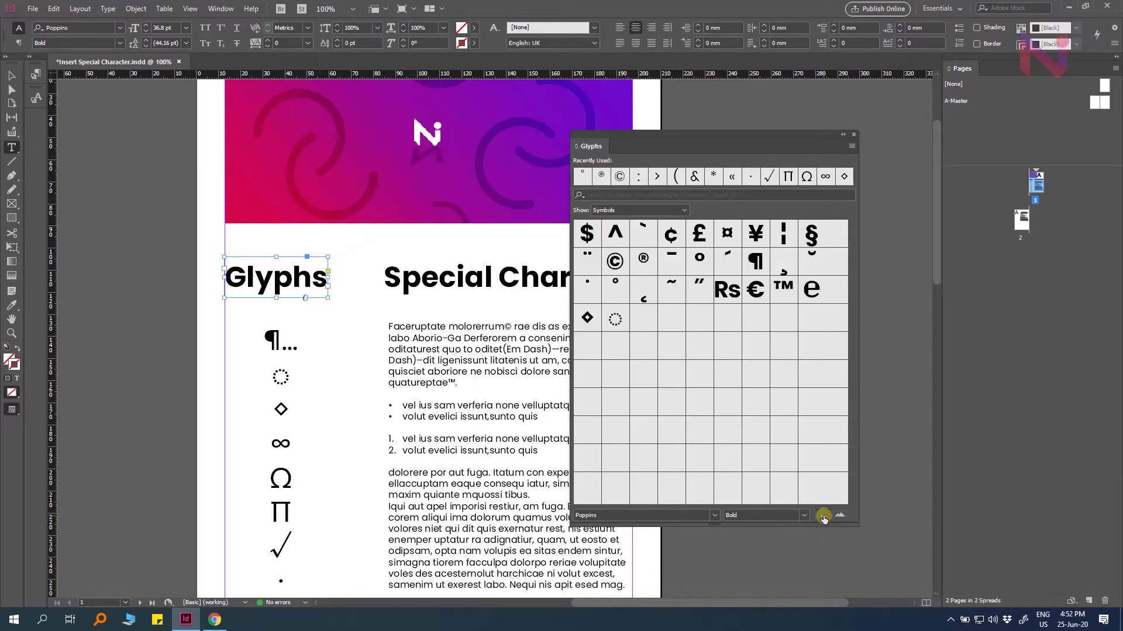
pyautogui.click(844, 513)
pyautogui.click(839, 514)
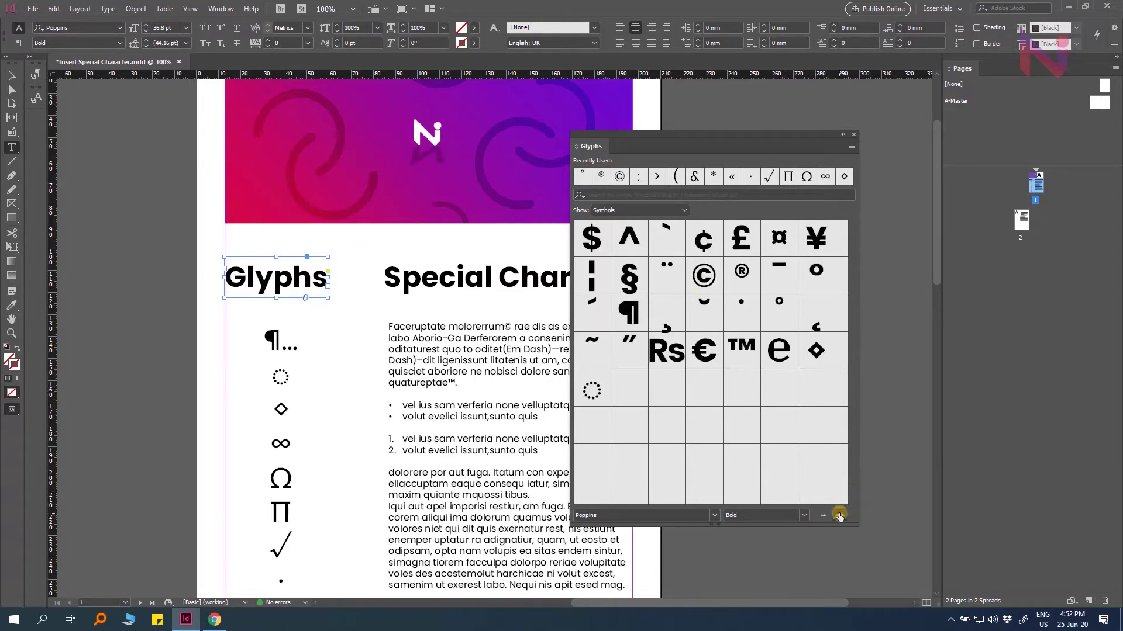
pyautogui.click(823, 515)
# Shift the Glyphs panel to uncover more of the Special Charater text, and list the glyphs of the entire font
pyautogui.moveTo(696, 148); pyautogui.dragTo(744, 151)
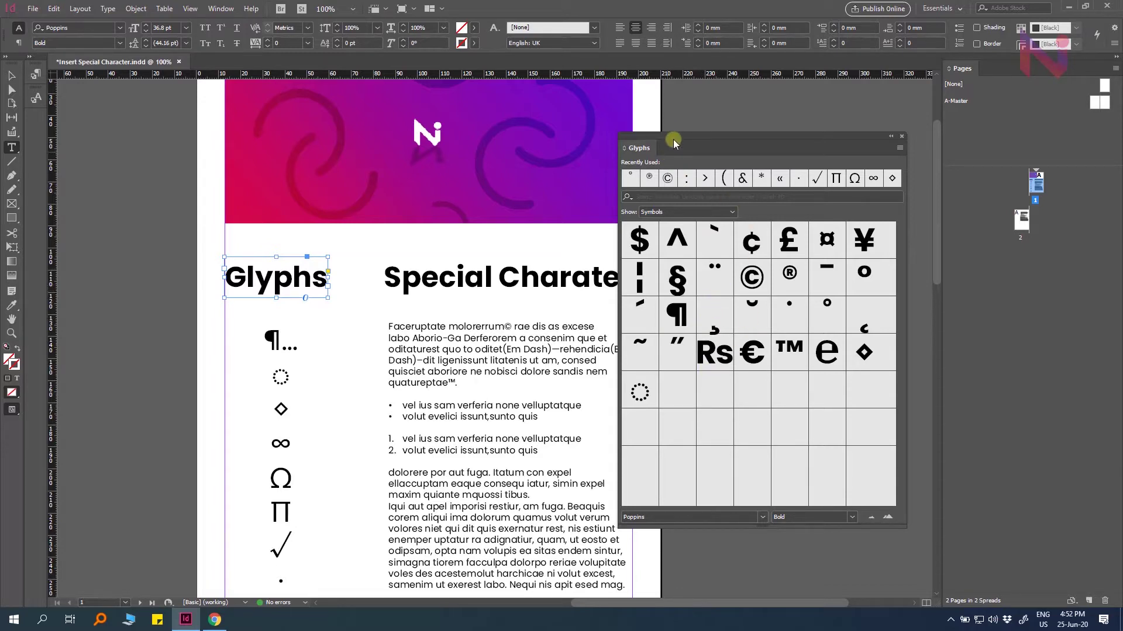
pyautogui.moveTo(686, 133); pyautogui.dragTo(693, 133)
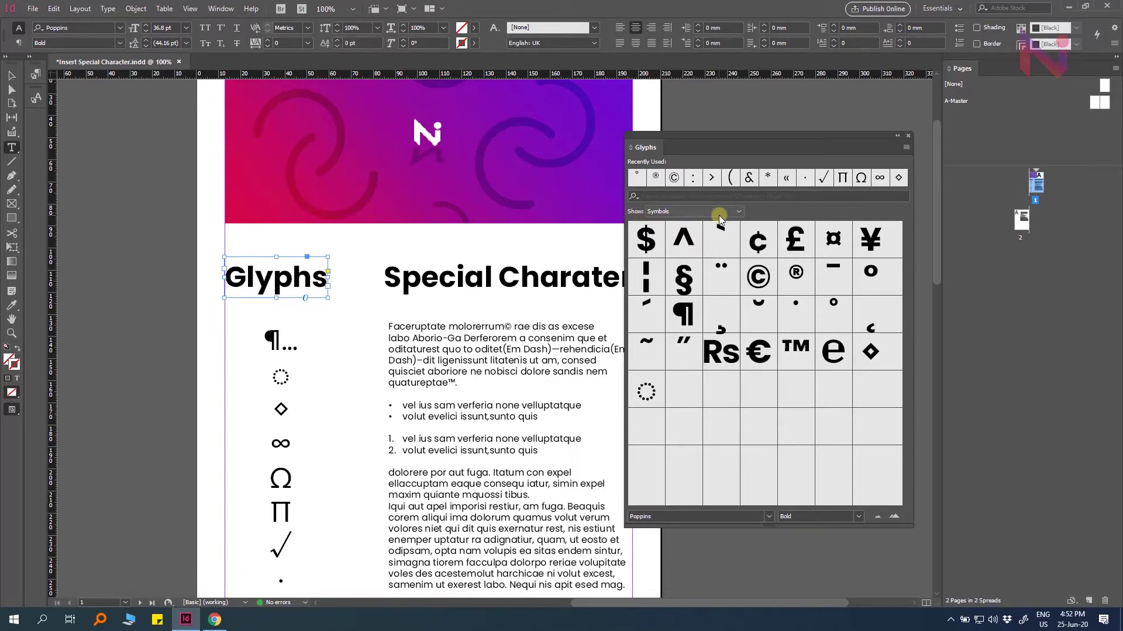
pyautogui.click(735, 209)
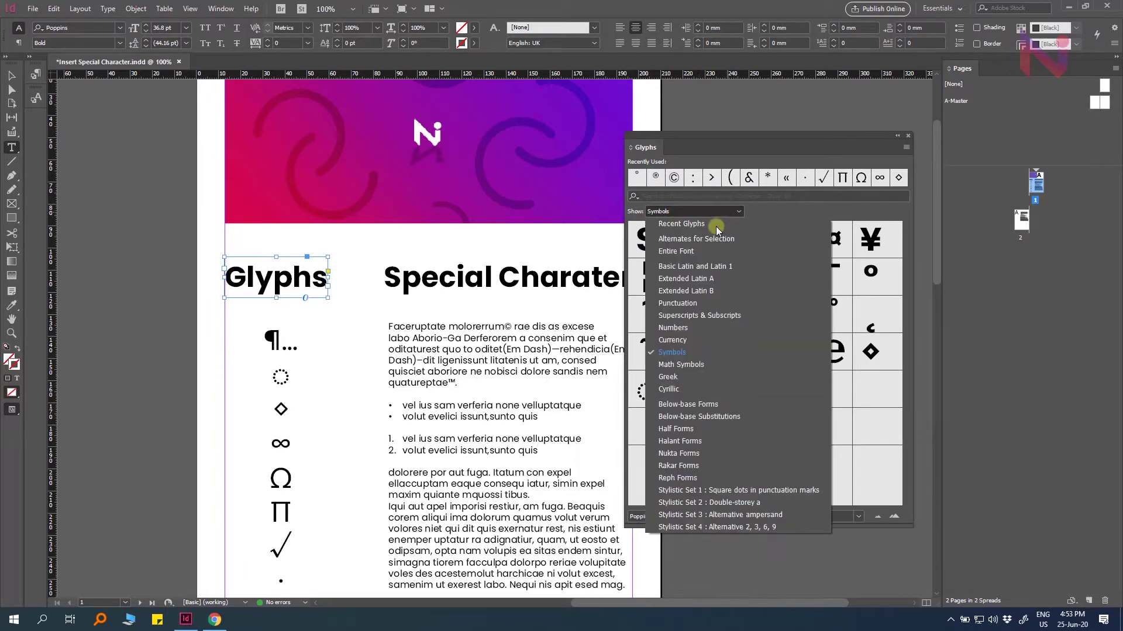
pyautogui.click(699, 251)
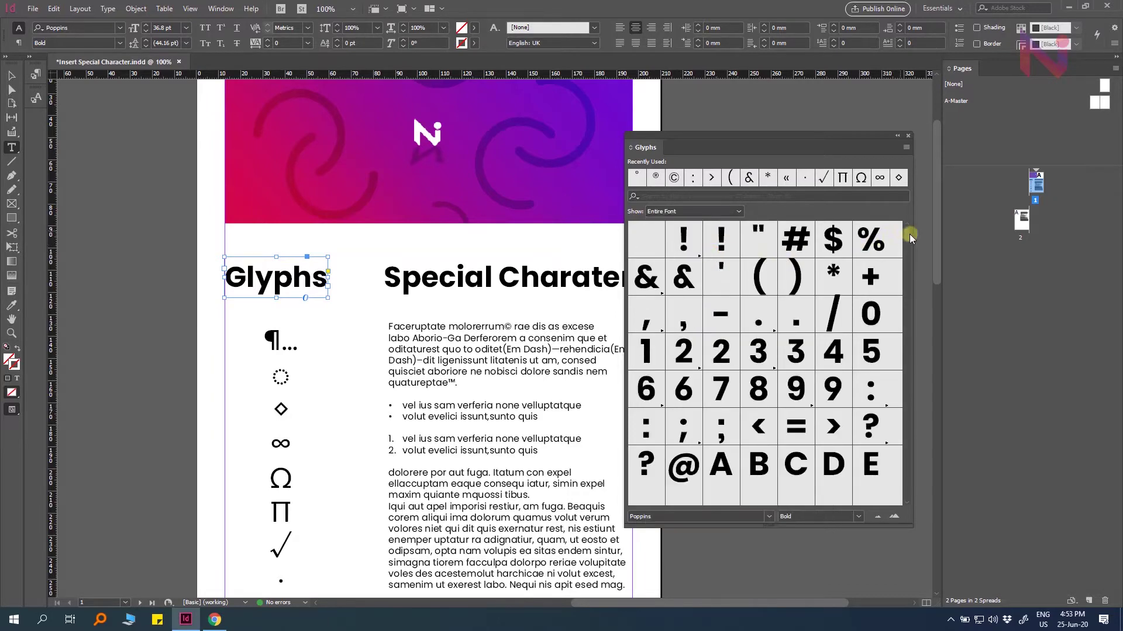
pyautogui.moveTo(906, 236)
pyautogui.mouseDown()
pyautogui.moveTo(911, 493)
pyautogui.moveTo(904, 237)
pyautogui.mouseUp()
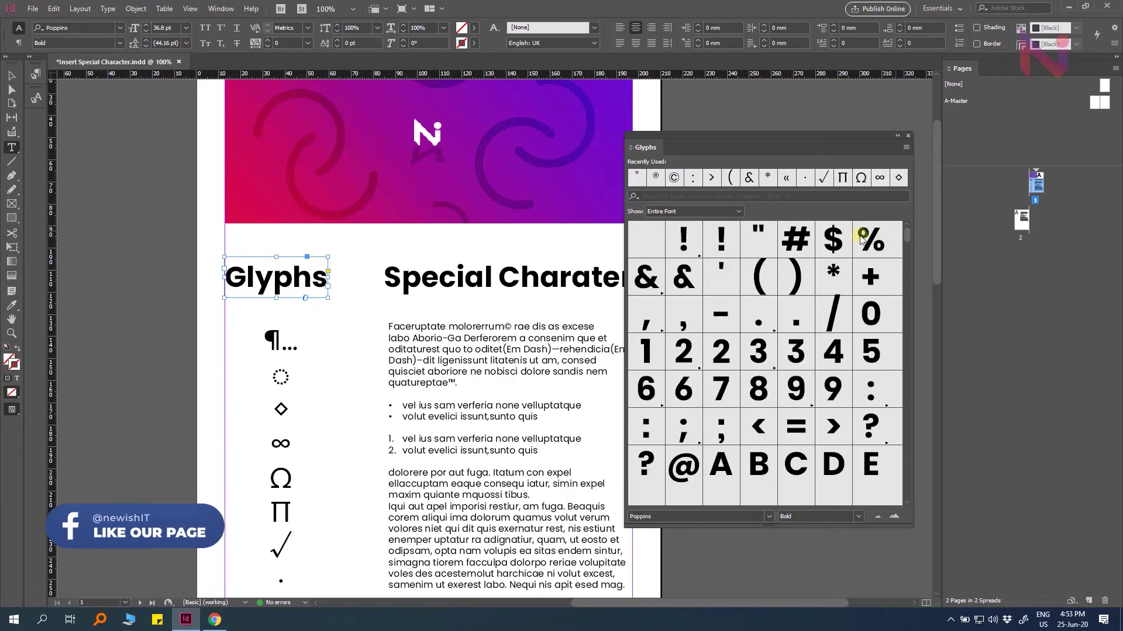
# Examine the Numbers, Currency, Symbols and Math Symbols glyph categories of the Poppins font, ending on Math Symbols
pyautogui.click(674, 213)
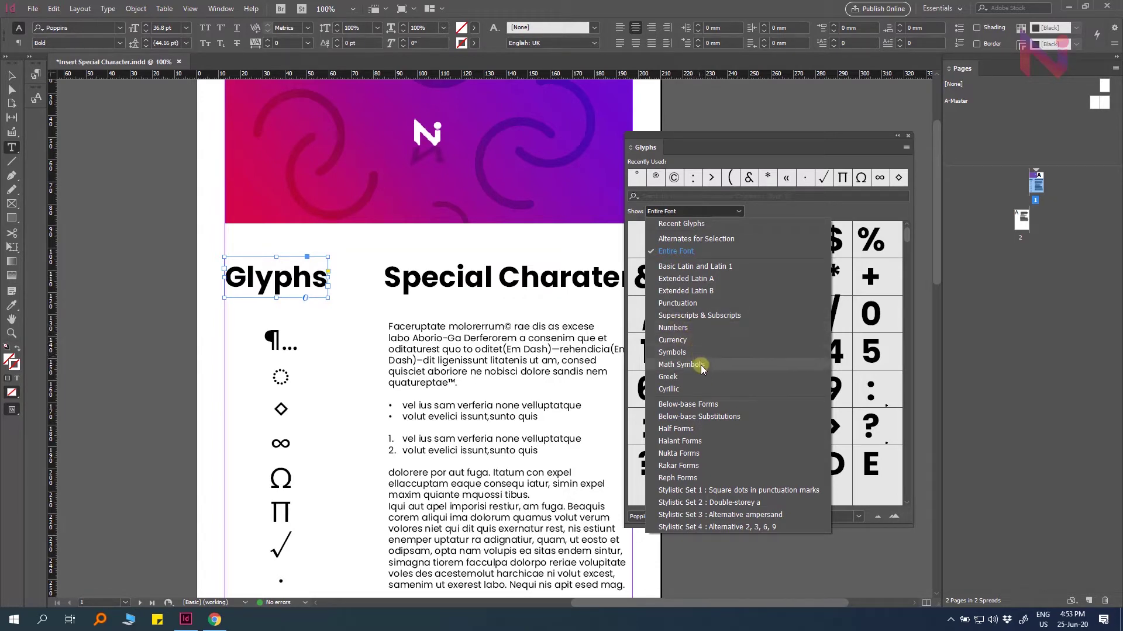
pyautogui.click(671, 329)
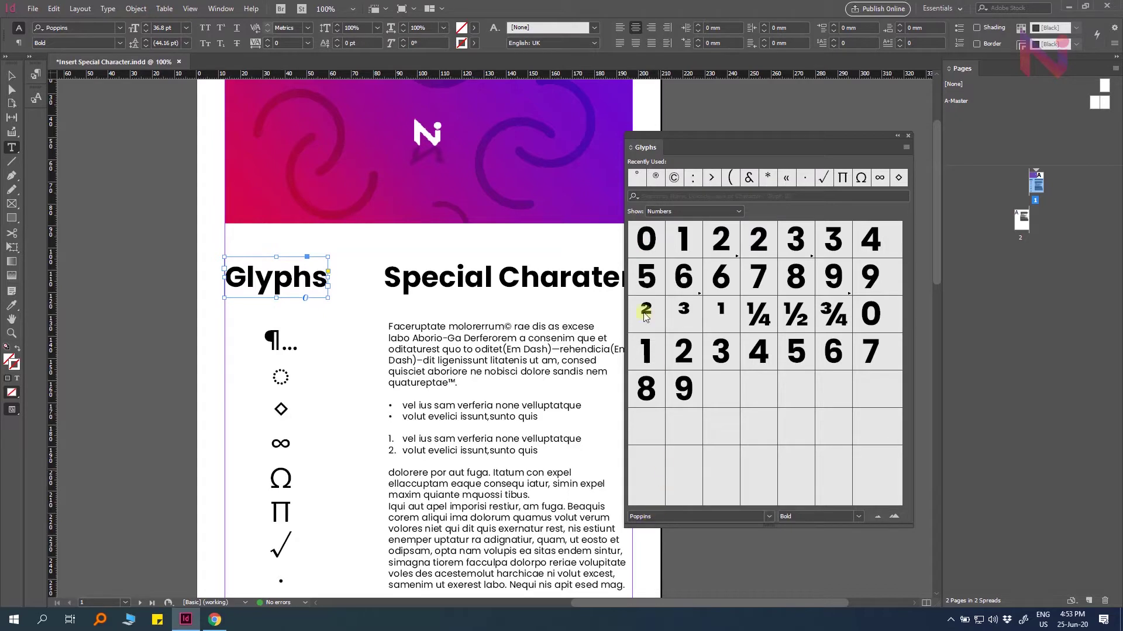
pyautogui.click(676, 210)
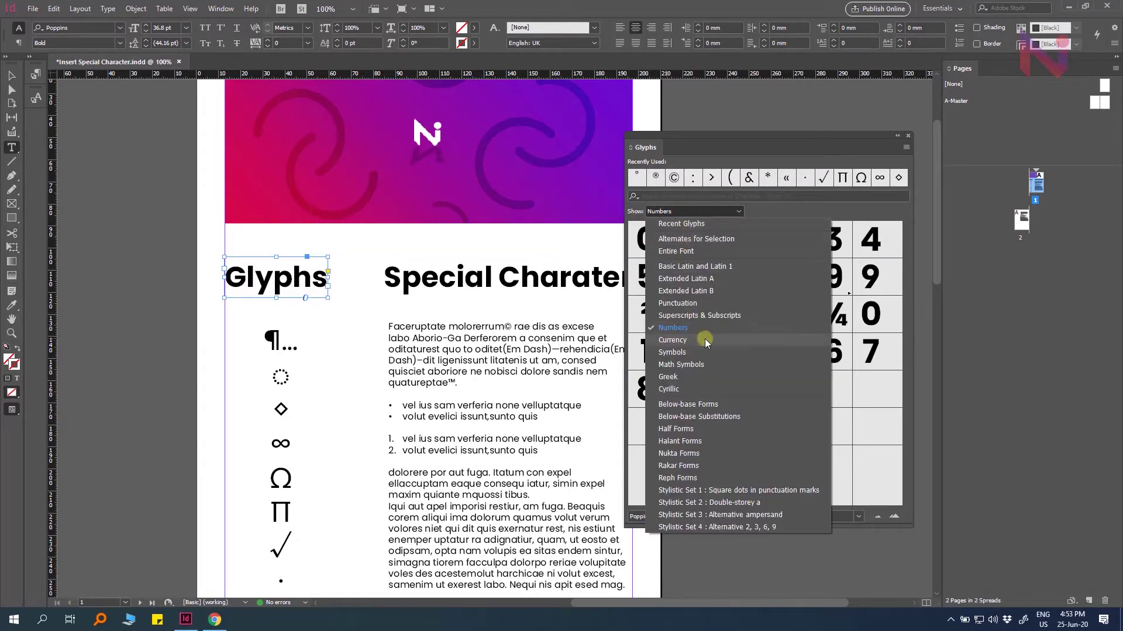
pyautogui.click(686, 340)
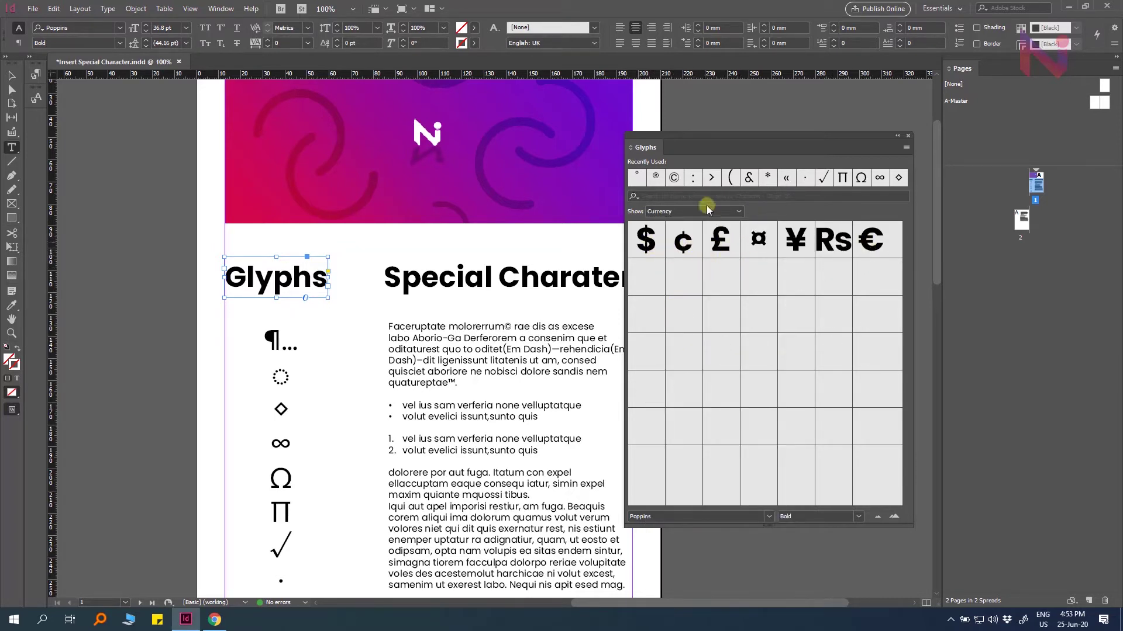
pyautogui.click(684, 212)
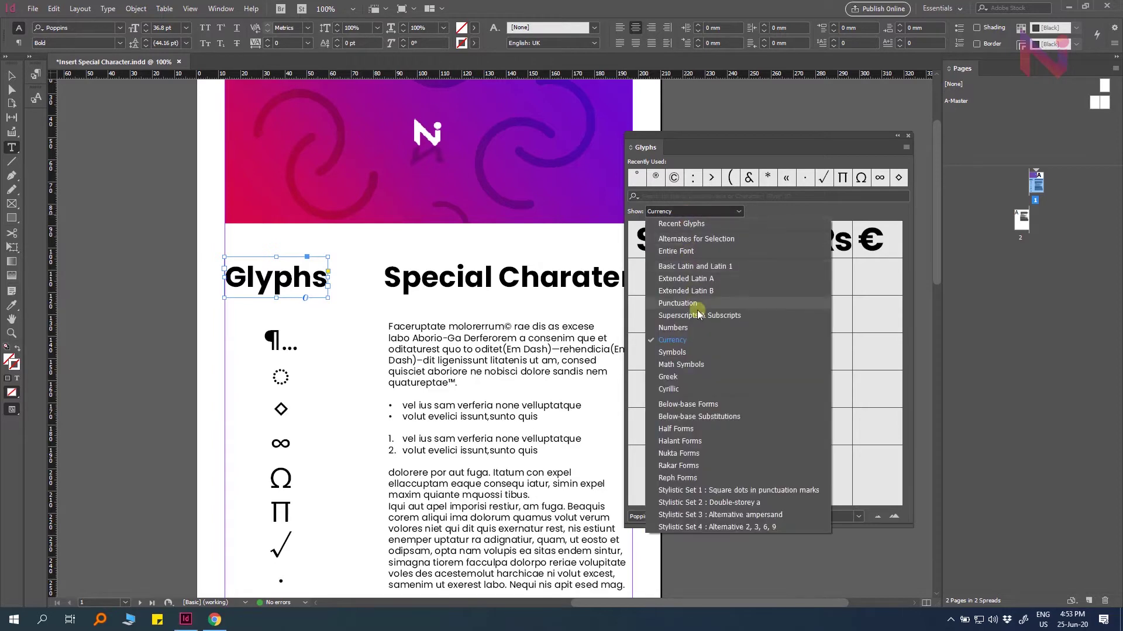
pyautogui.click(676, 353)
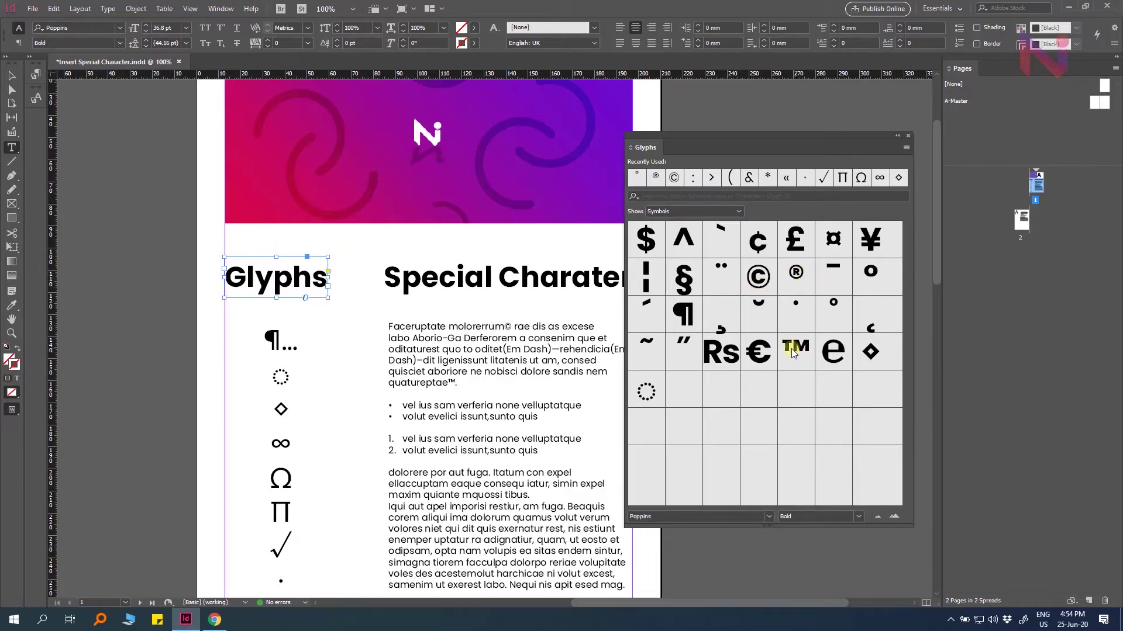
pyautogui.click(685, 212)
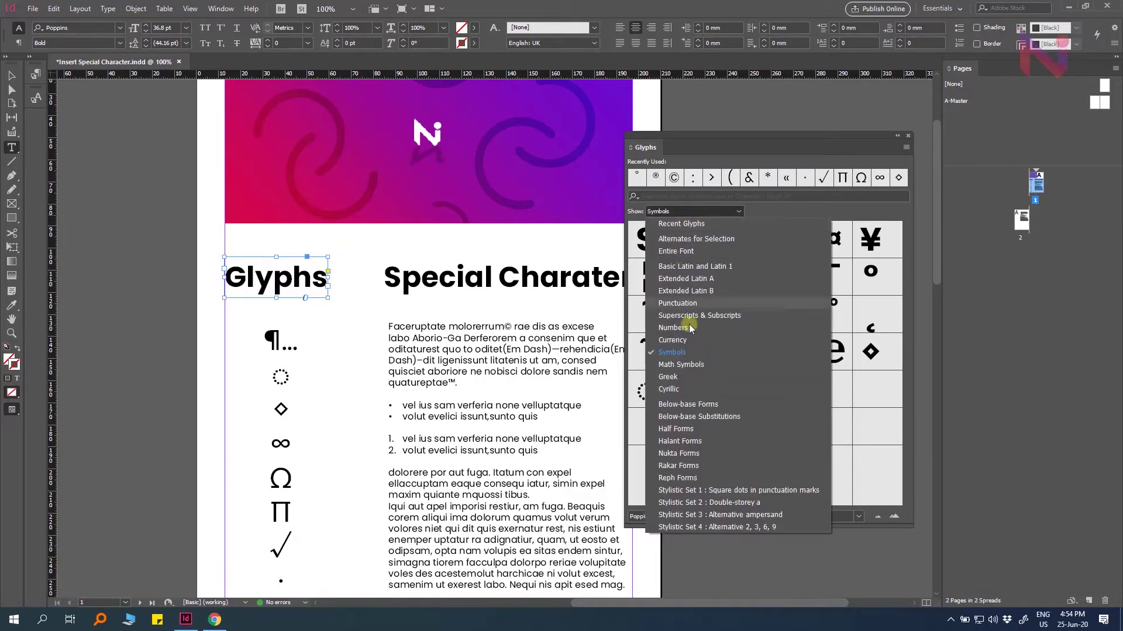
pyautogui.click(684, 364)
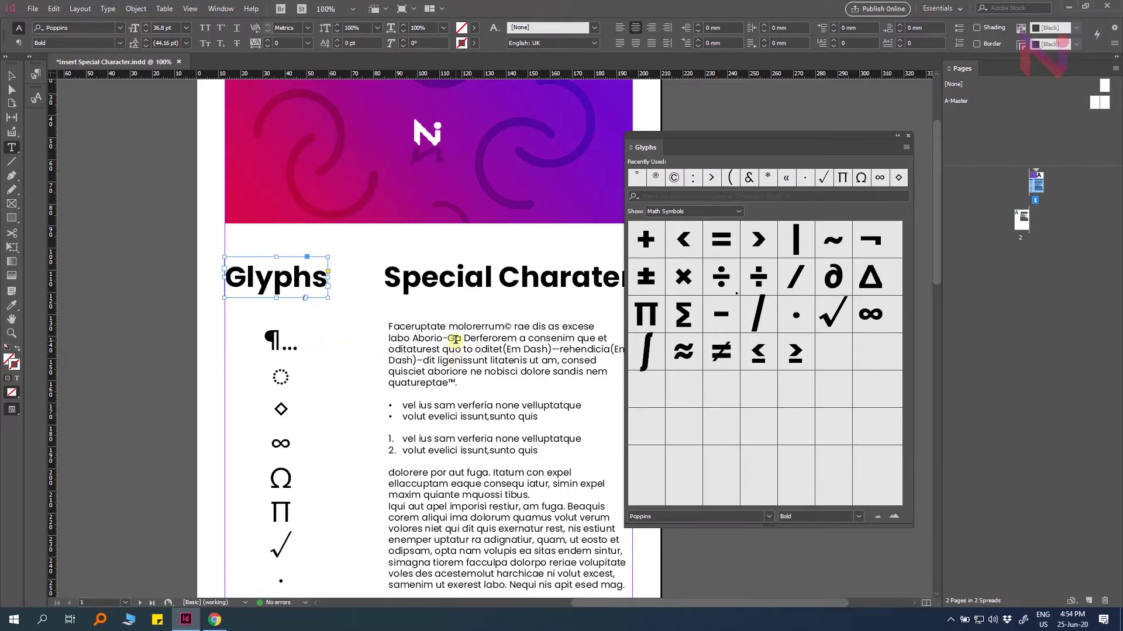
# Draw an empty text frame in the blank column beside the body text on page 2
pyautogui.press('Escape')
pyautogui.scroll(-3, 409, 340)
pyautogui.hscroll(5, 269, 329)
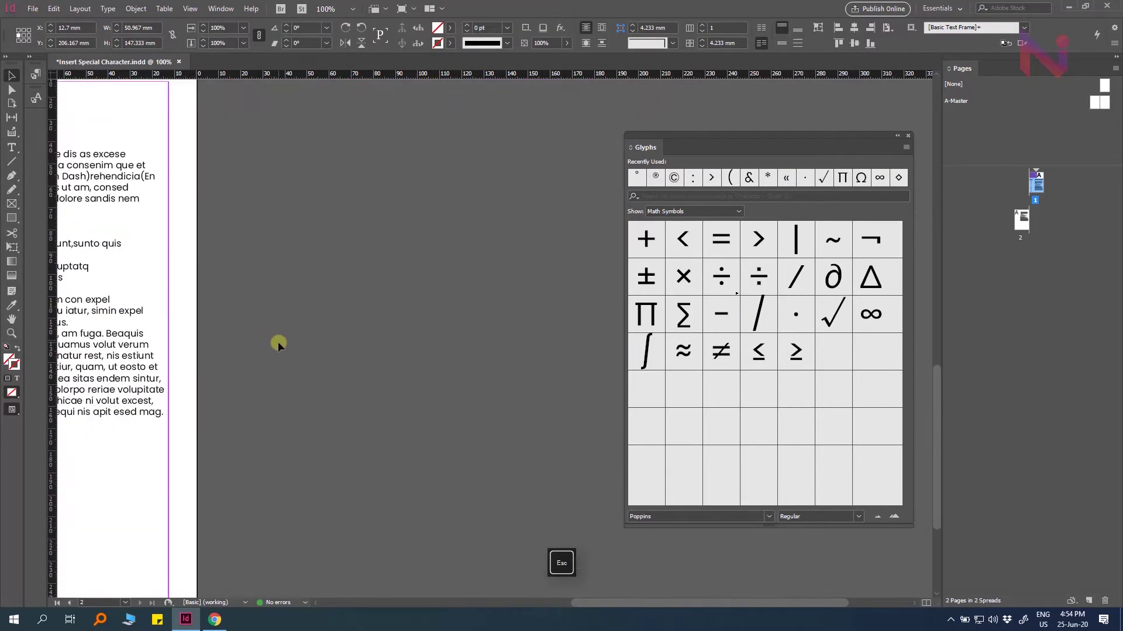
pyautogui.hscroll(-5, 278, 342)
pyautogui.scroll(3, 278, 342)
pyautogui.click(221, 271)
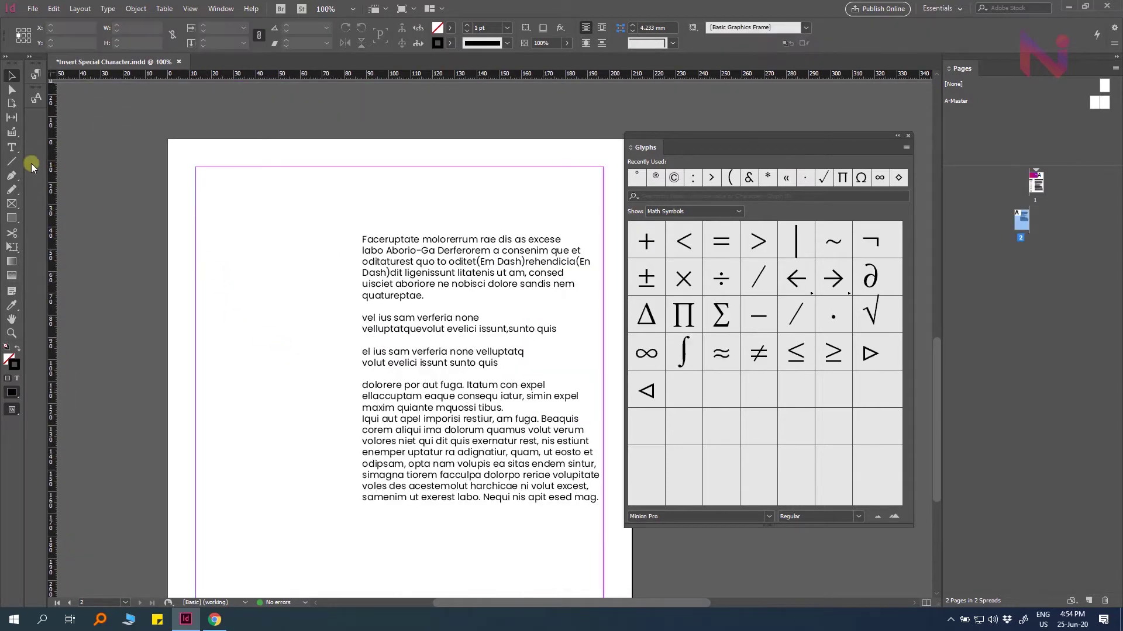
pyautogui.click(11, 147)
pyautogui.moveTo(212, 239); pyautogui.dragTo(346, 469)
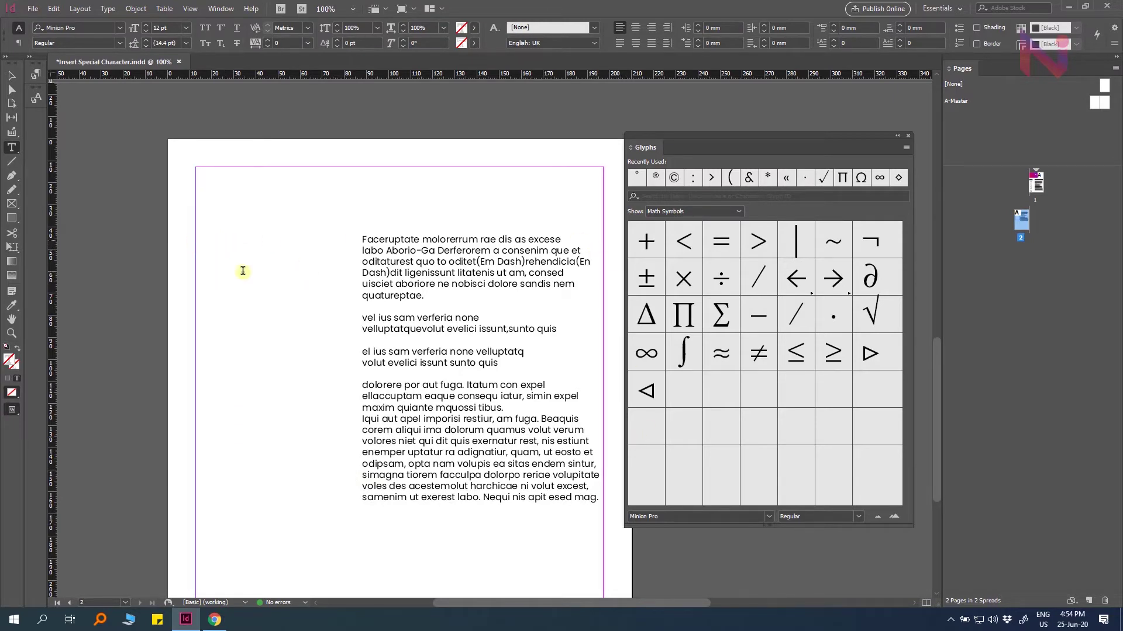
# Set the Glyphs panel font to Poppins and insert the Π math symbol into the new text frame
pyautogui.click(676, 515)
pyautogui.press('Return')
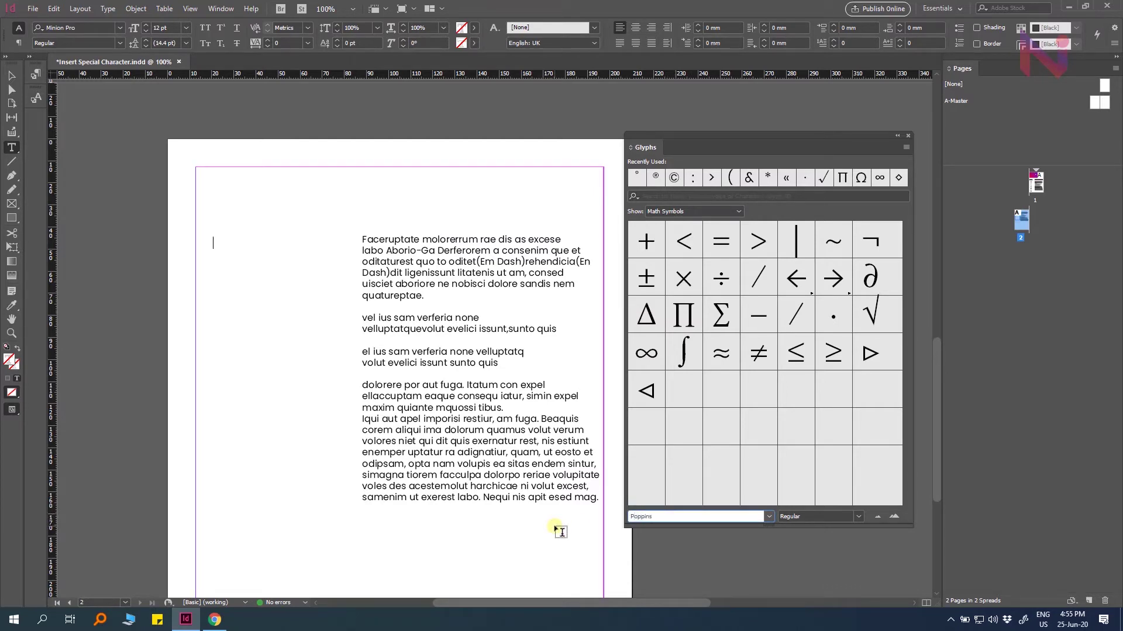
pyautogui.write('Poppins')
pyautogui.press('Return')
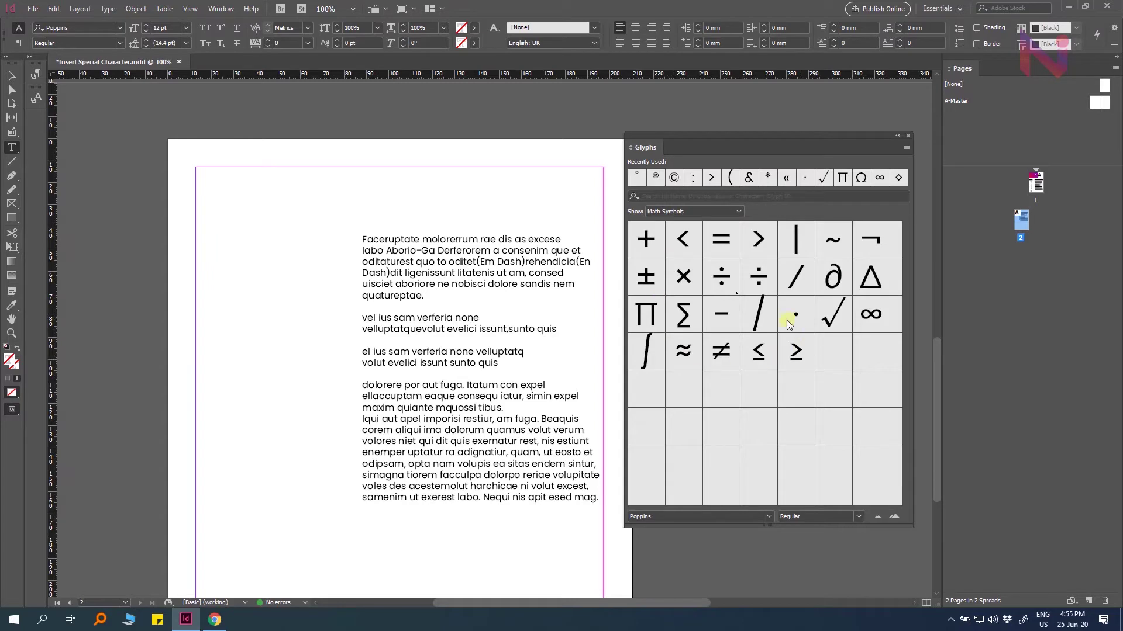
pyautogui.doubleClick(648, 315)
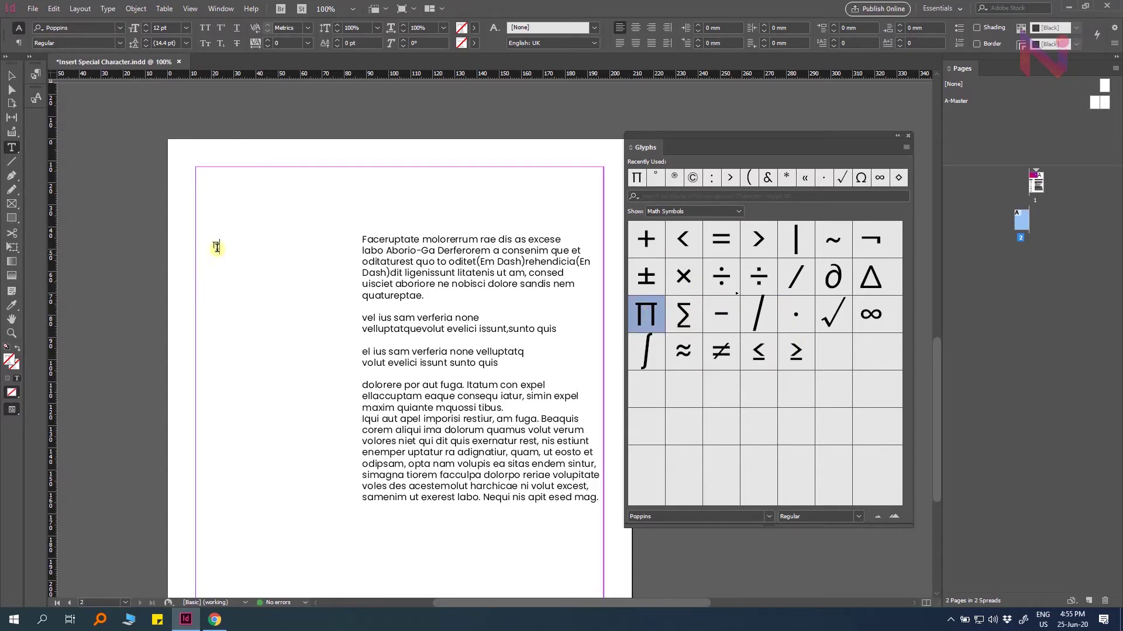
# Insert the ¥ and dotted circle glyphs from the Symbols category after the Π
pyautogui.click(681, 213)
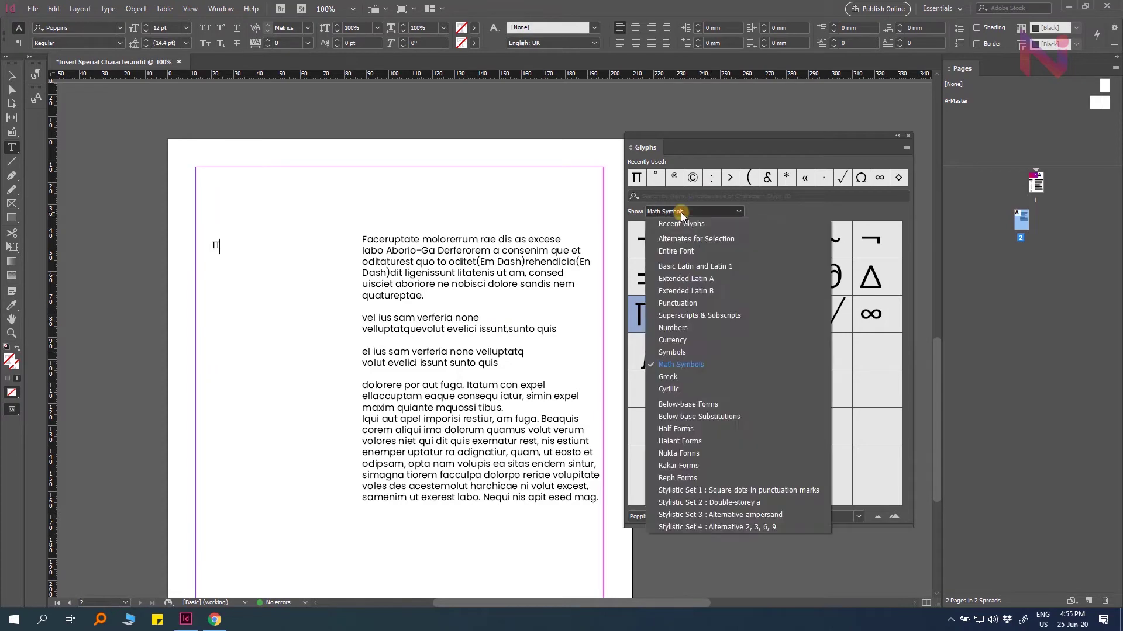
pyautogui.click(671, 352)
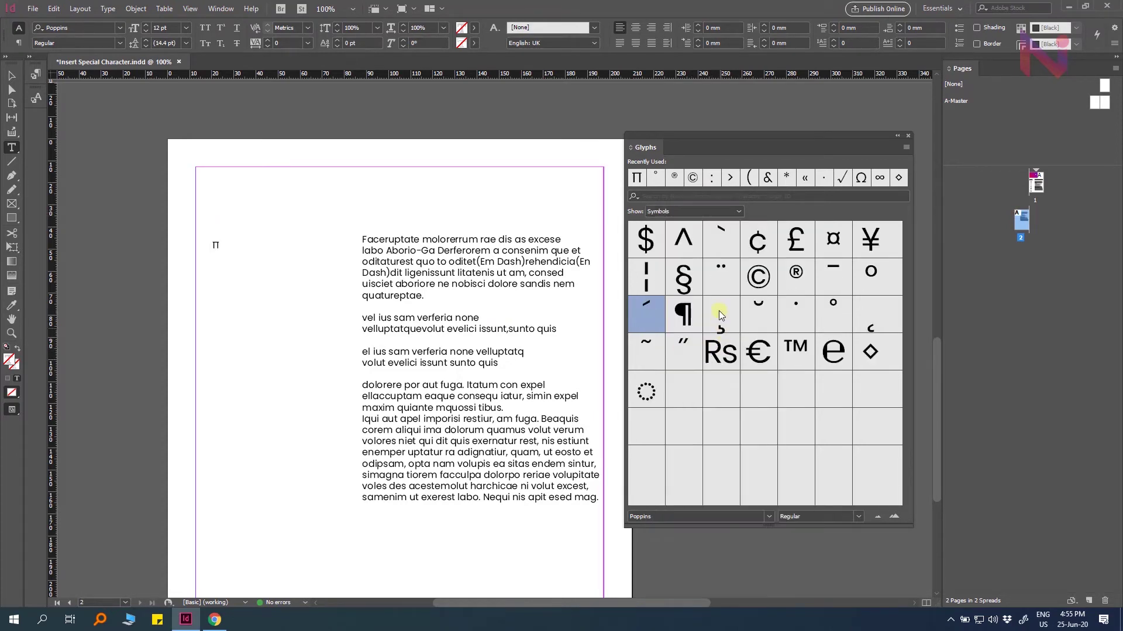
pyautogui.doubleClick(871, 240)
pyautogui.doubleClick(646, 390)
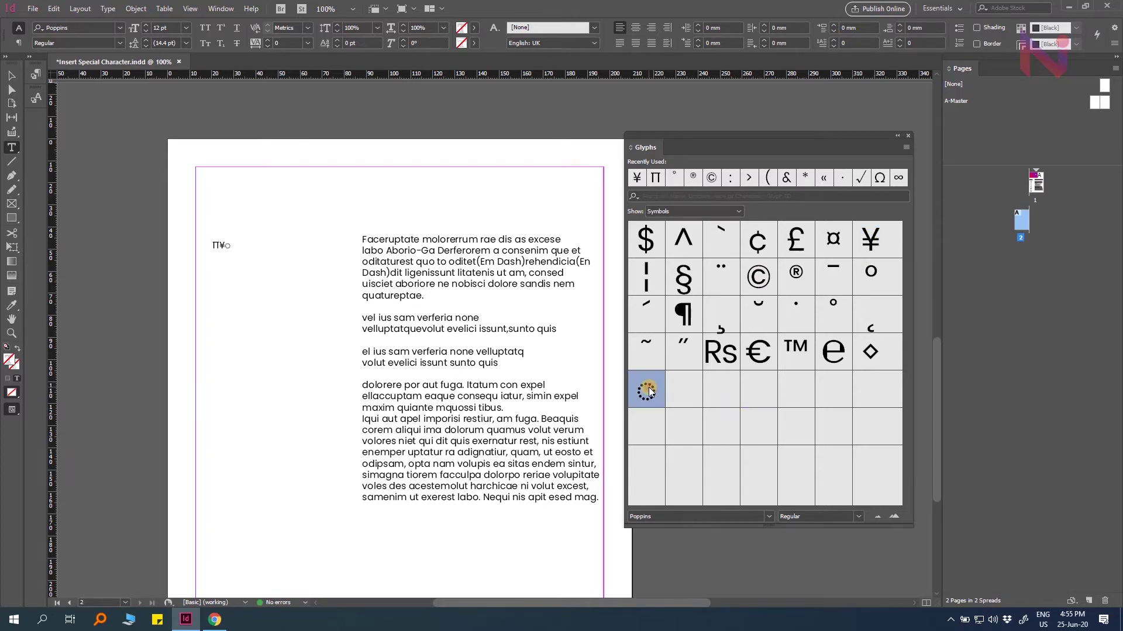
# Insert the $ and £ glyphs from the Currency category after the dotted circle
pyautogui.click(686, 211)
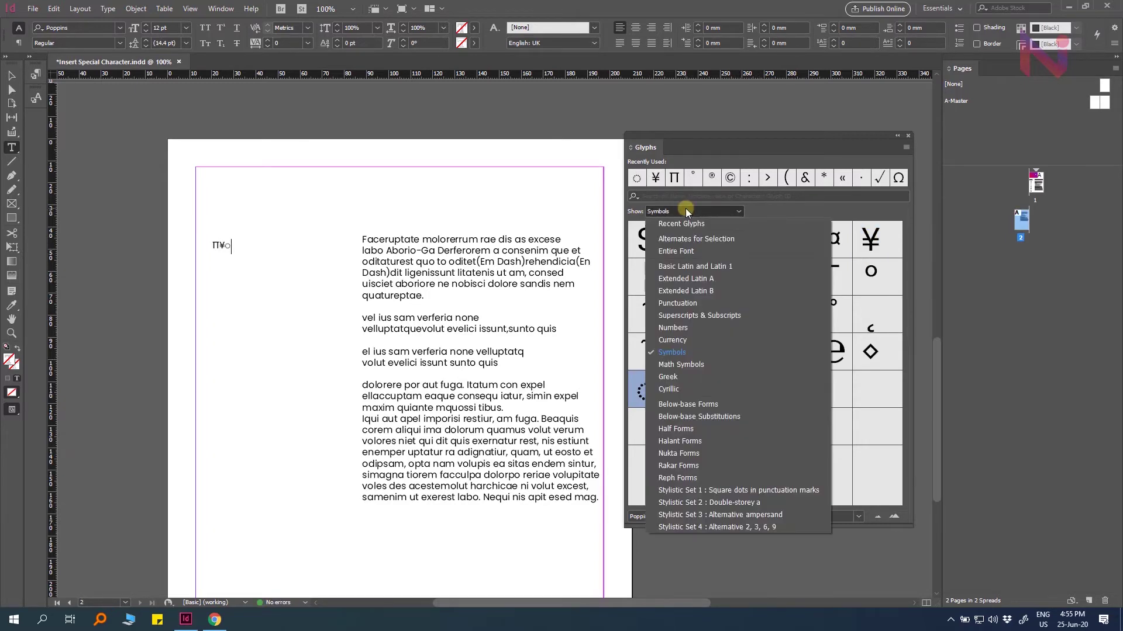
pyautogui.click(682, 339)
pyautogui.doubleClick(648, 252)
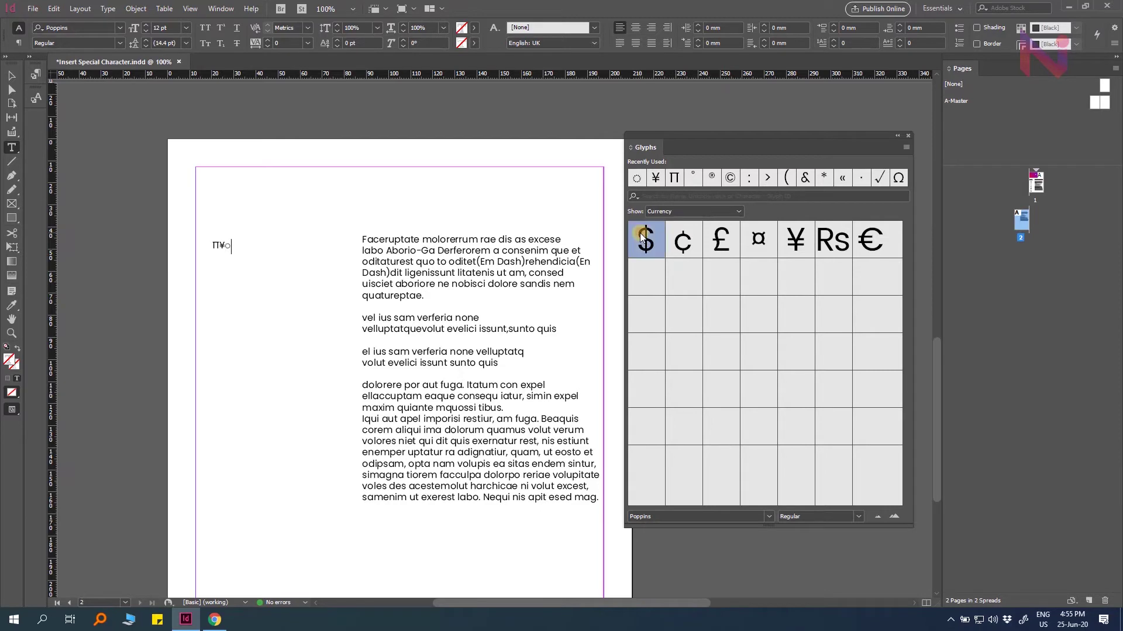
pyautogui.doubleClick(722, 242)
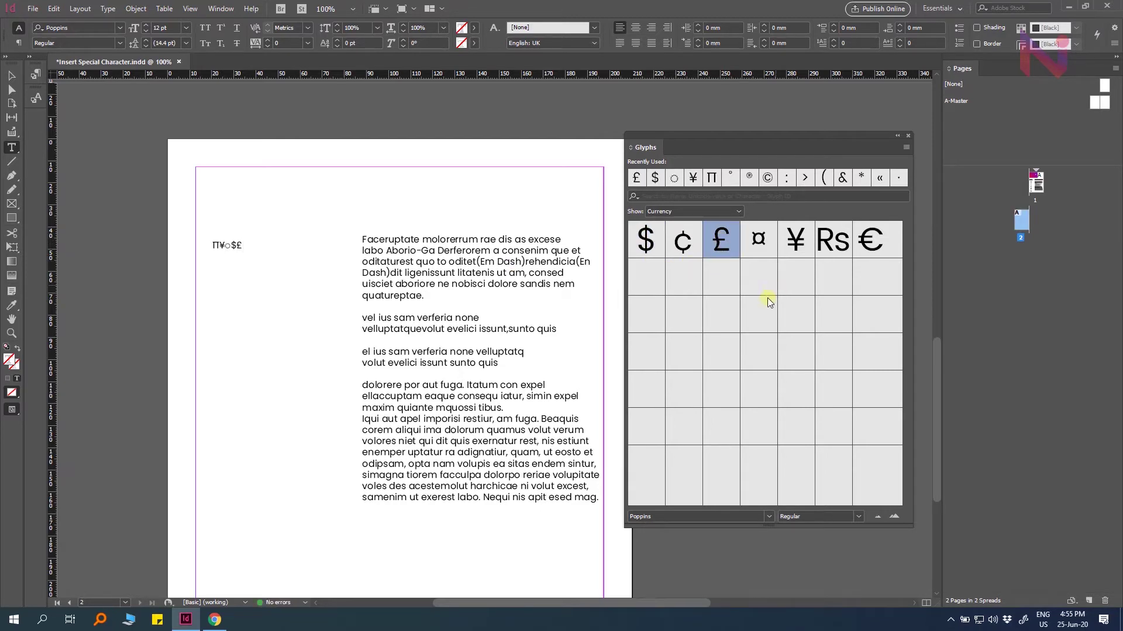
# Show the entire font in the Glyphs panel and change its font to FontAwesome
pyautogui.click(699, 212)
pyautogui.click(690, 251)
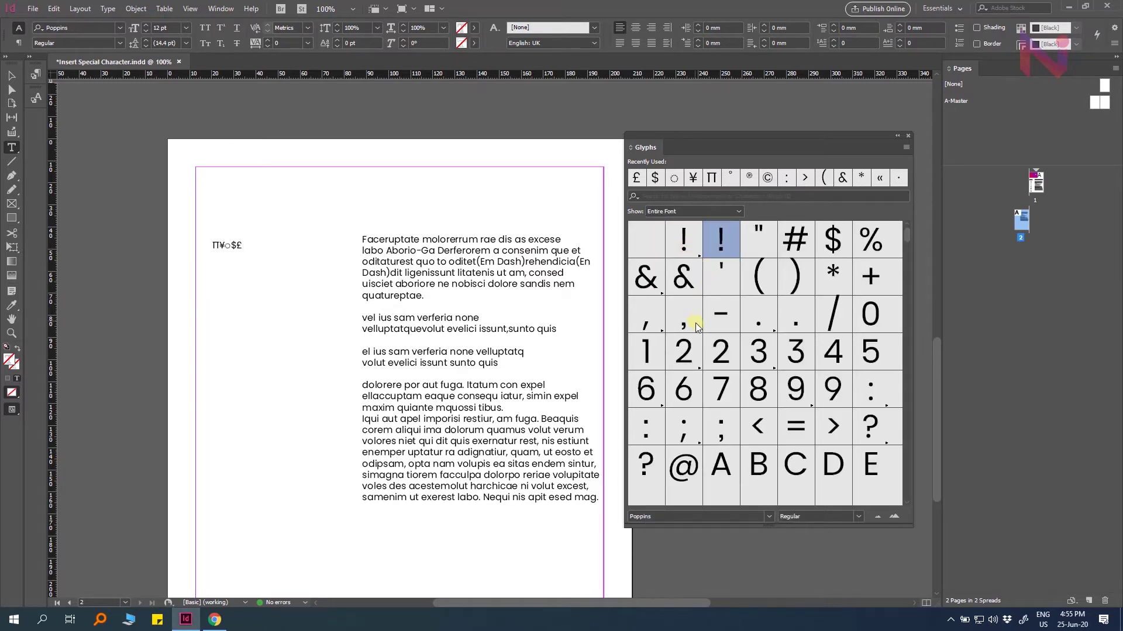
pyautogui.click(664, 515)
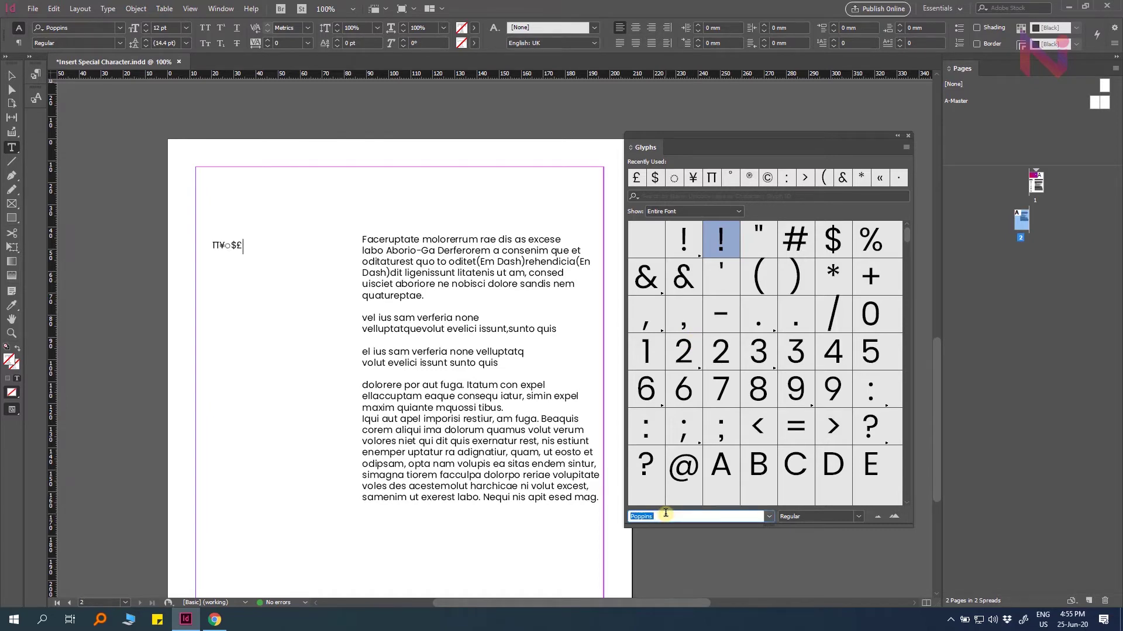
pyautogui.press('Return')
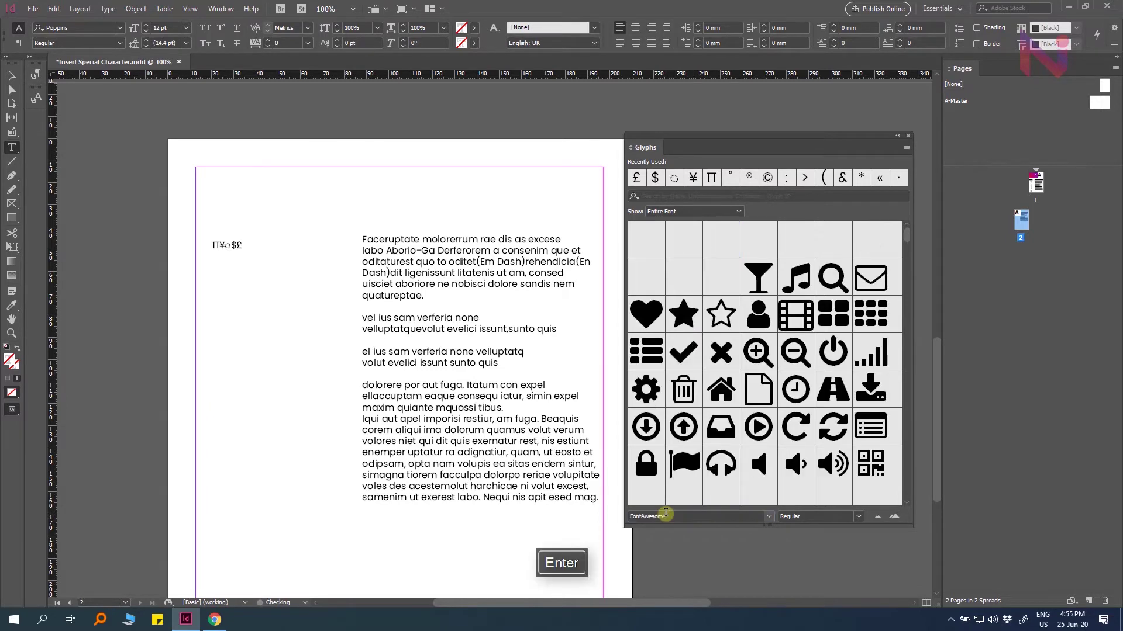
# Insert the FontAwesome people-group and chain-link icons after the £ sign
pyautogui.moveTo(906, 237); pyautogui.dragTo(898, 261)
pyautogui.scroll(3, 779, 310)
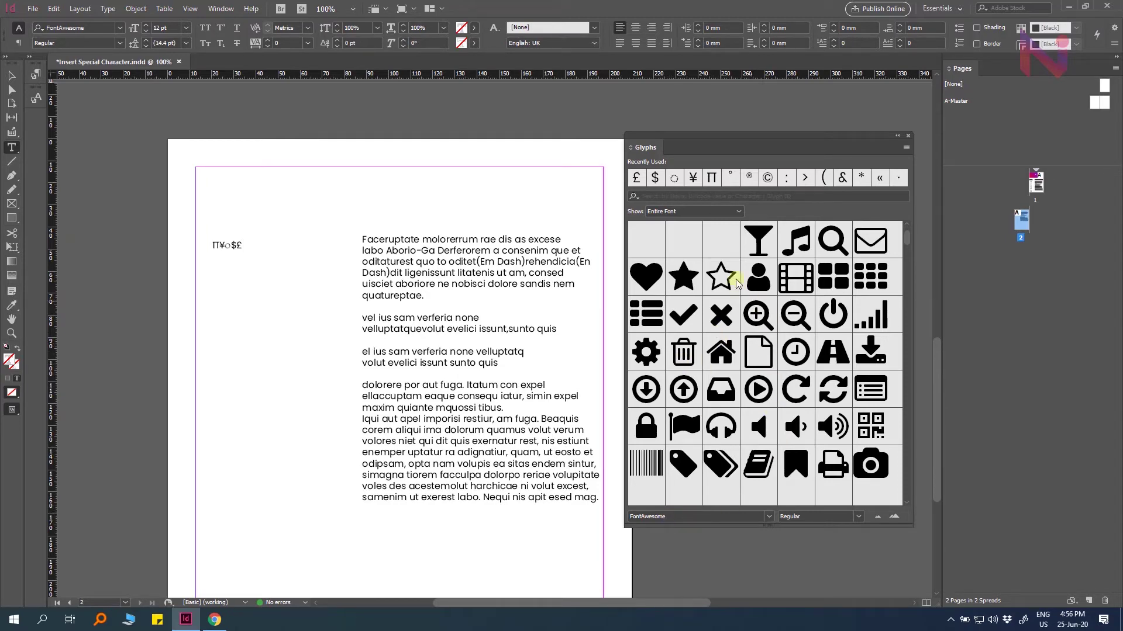
pyautogui.scroll(-8, 771, 288)
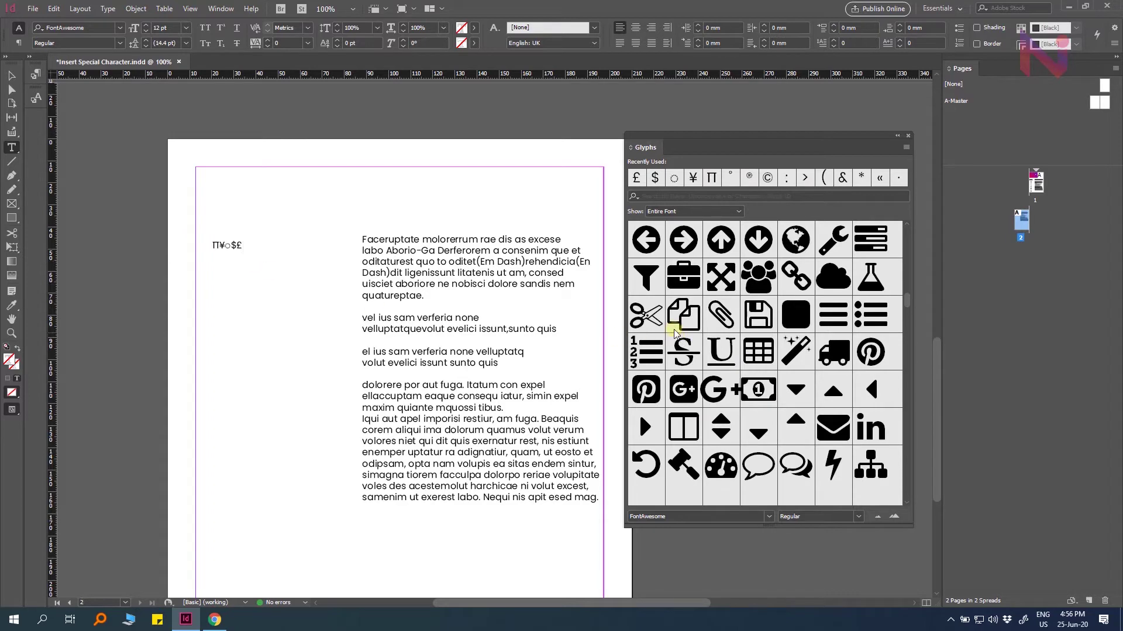
pyautogui.doubleClick(760, 277)
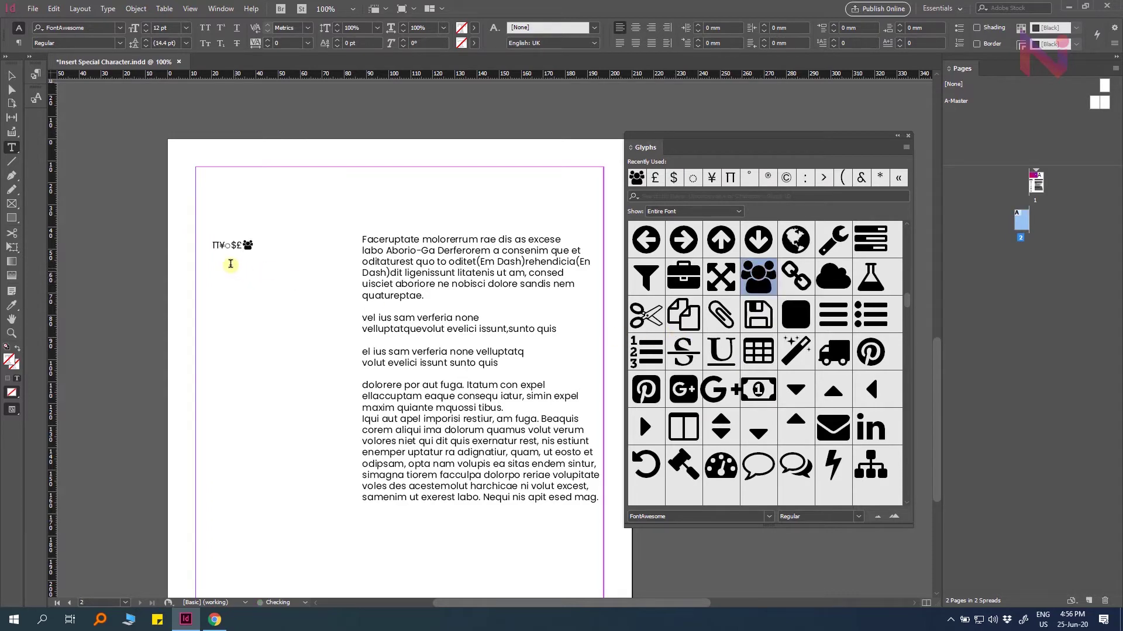
pyautogui.doubleClick(806, 278)
# Move the text frame holding the inserted glyphs about 10 mm down and 3 mm left
pyautogui.press('Escape')
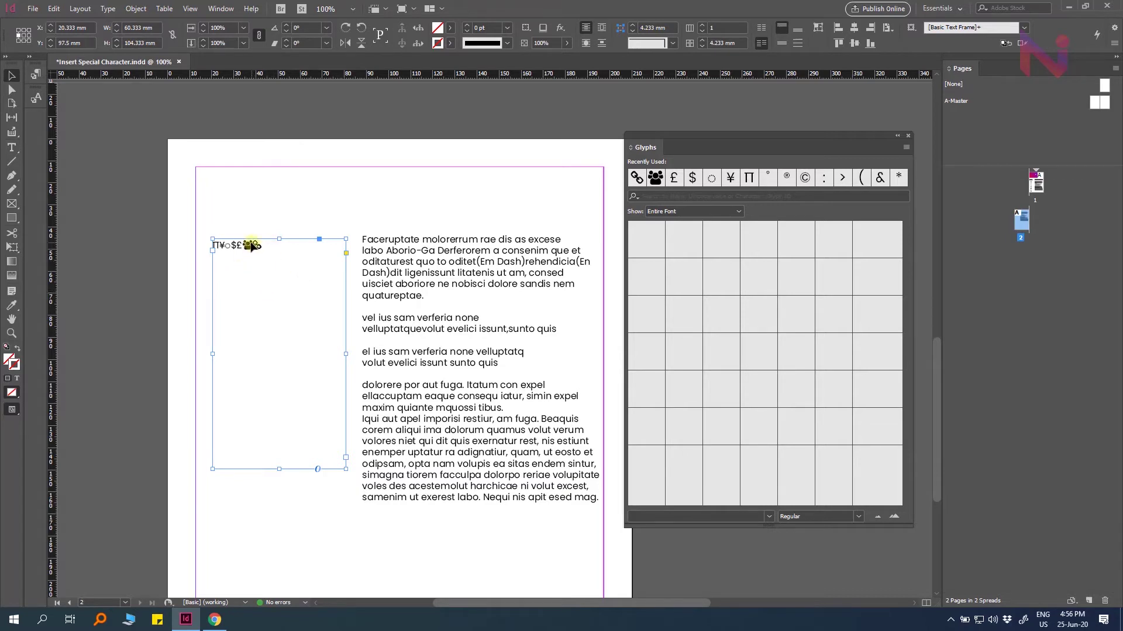
pyautogui.moveTo(249, 246); pyautogui.dragTo(242, 269)
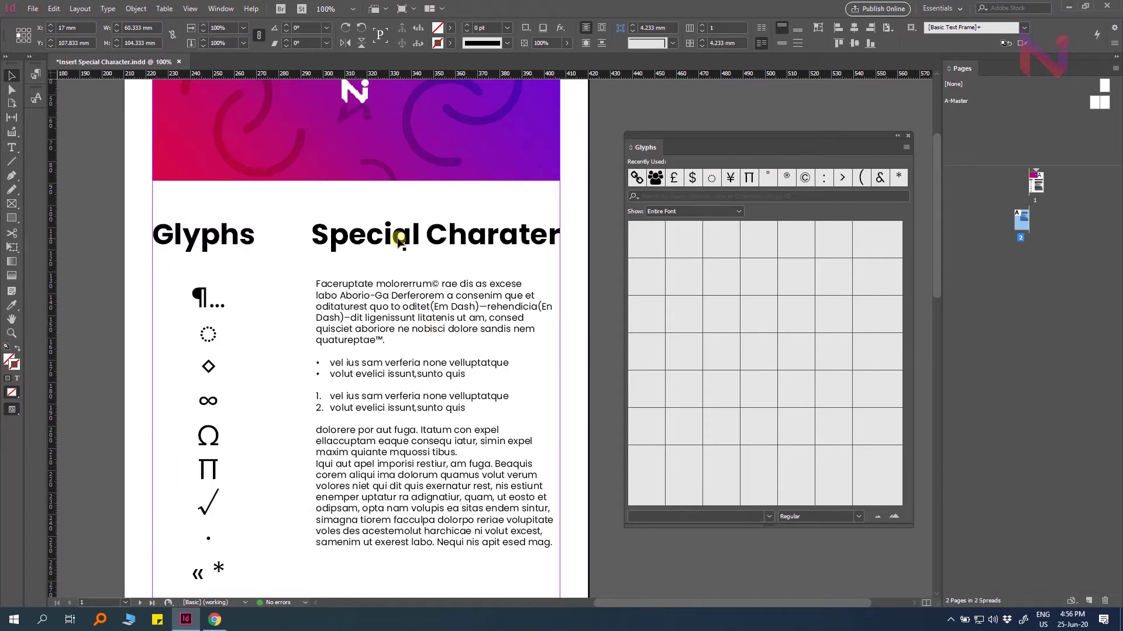
# Close the Glyphs panel and return to the body text on page 2 with nothing selected
pyautogui.click(409, 240)
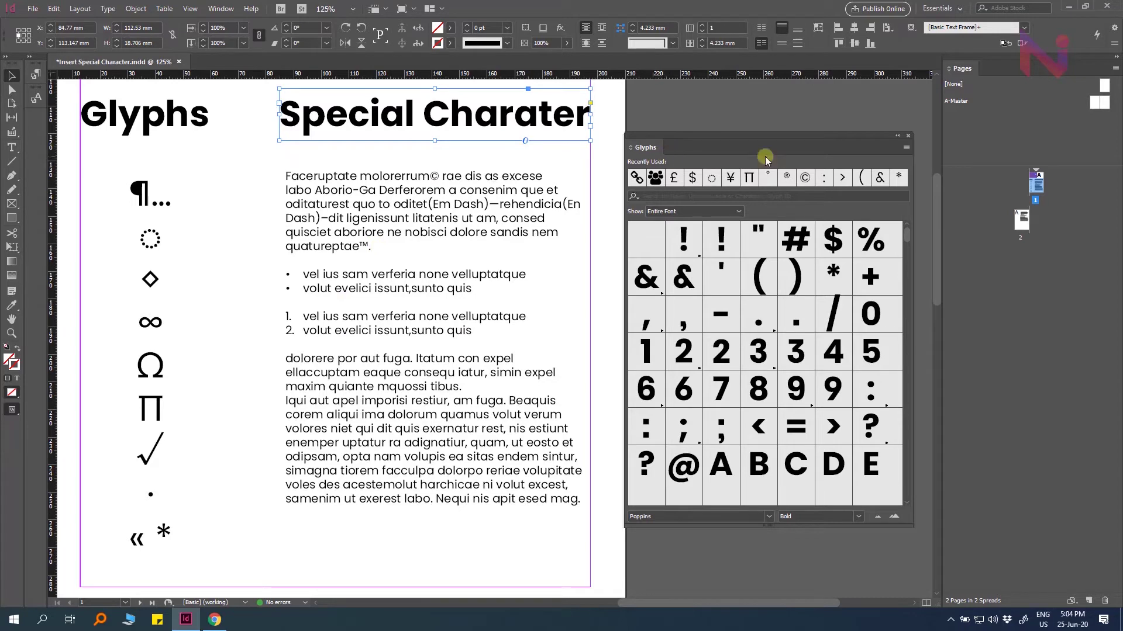
pyautogui.click(906, 136)
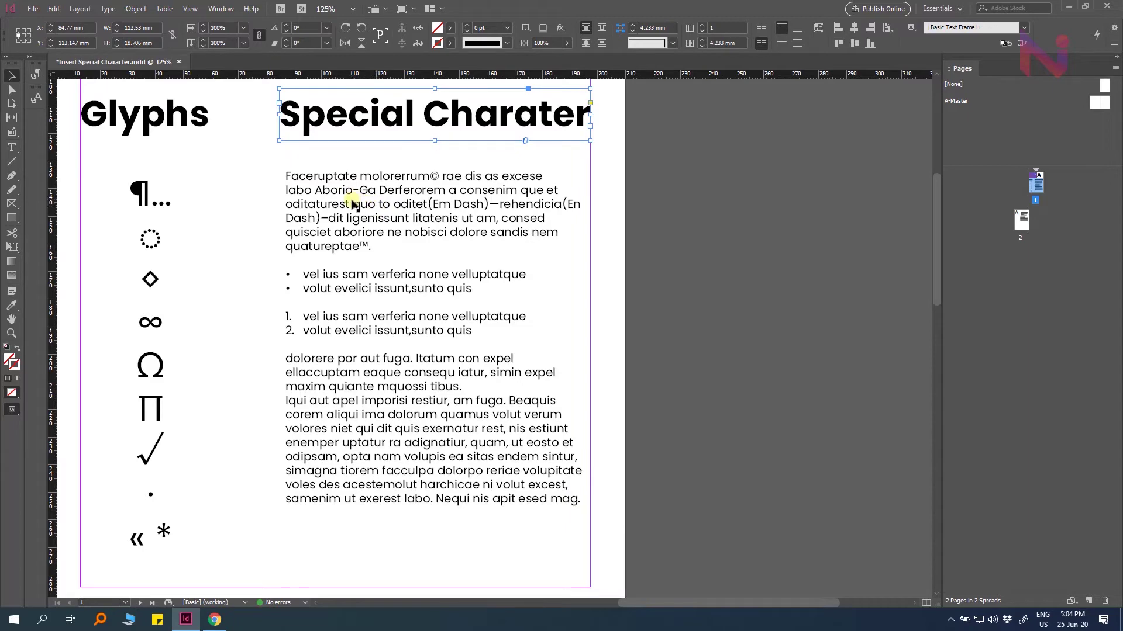
pyautogui.hscroll(-5, 353, 204)
pyautogui.scroll(-3, 402, 211)
pyautogui.hscroll(2, 401, 211)
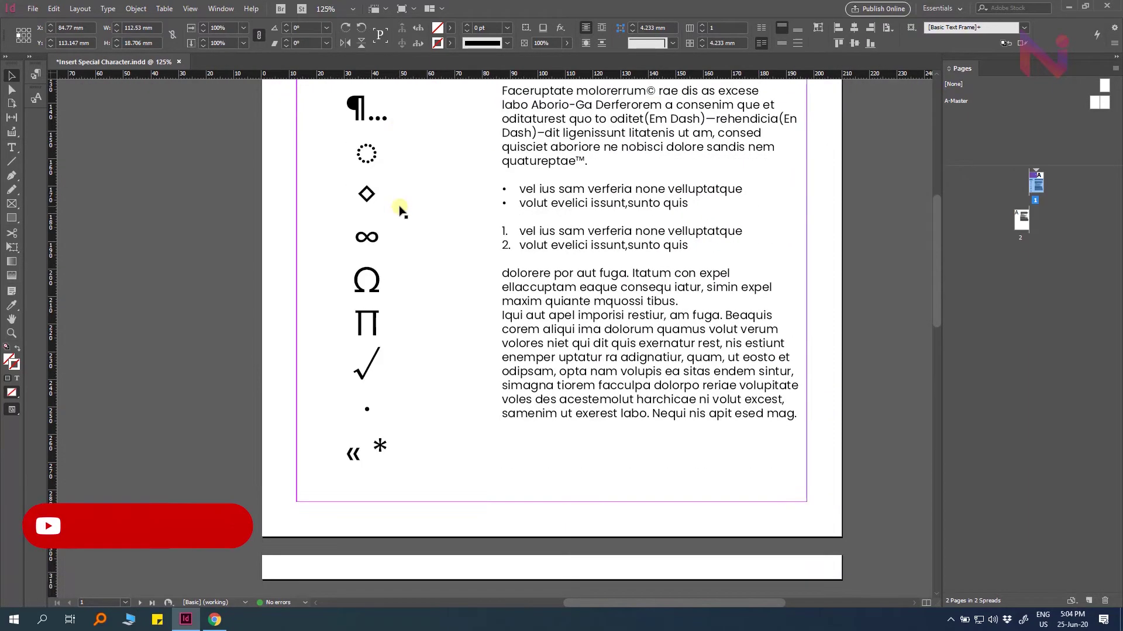
pyautogui.scroll(-10, 400, 205)
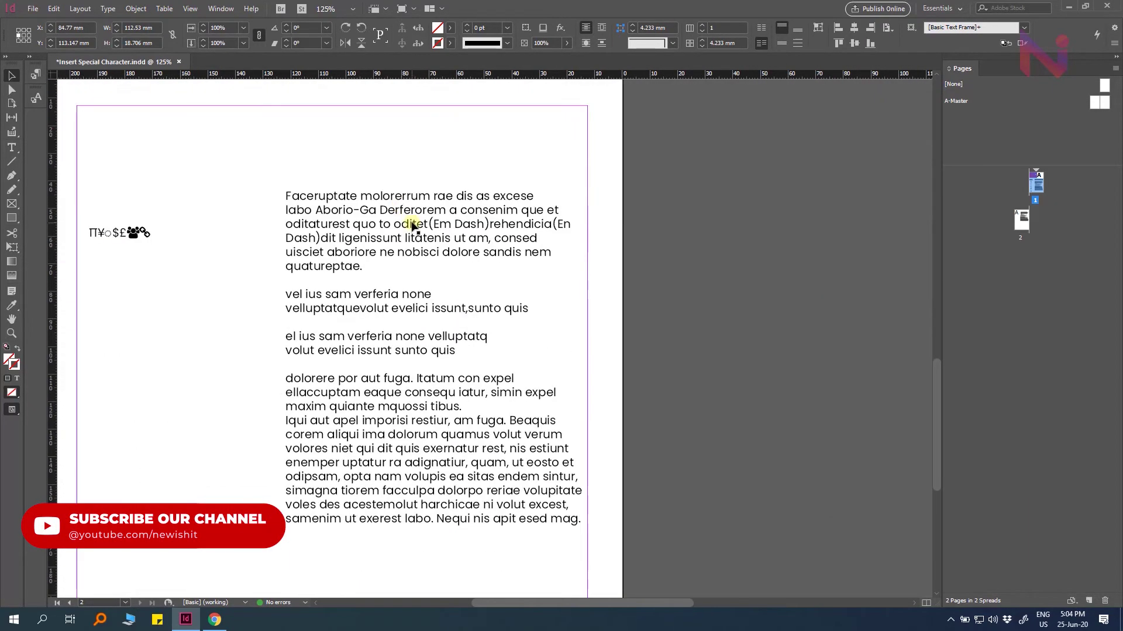
pyautogui.scroll(-3, 412, 225)
pyautogui.hscroll(-2, 631, 250)
pyautogui.scroll(2, 514, 261)
pyautogui.click(710, 228)
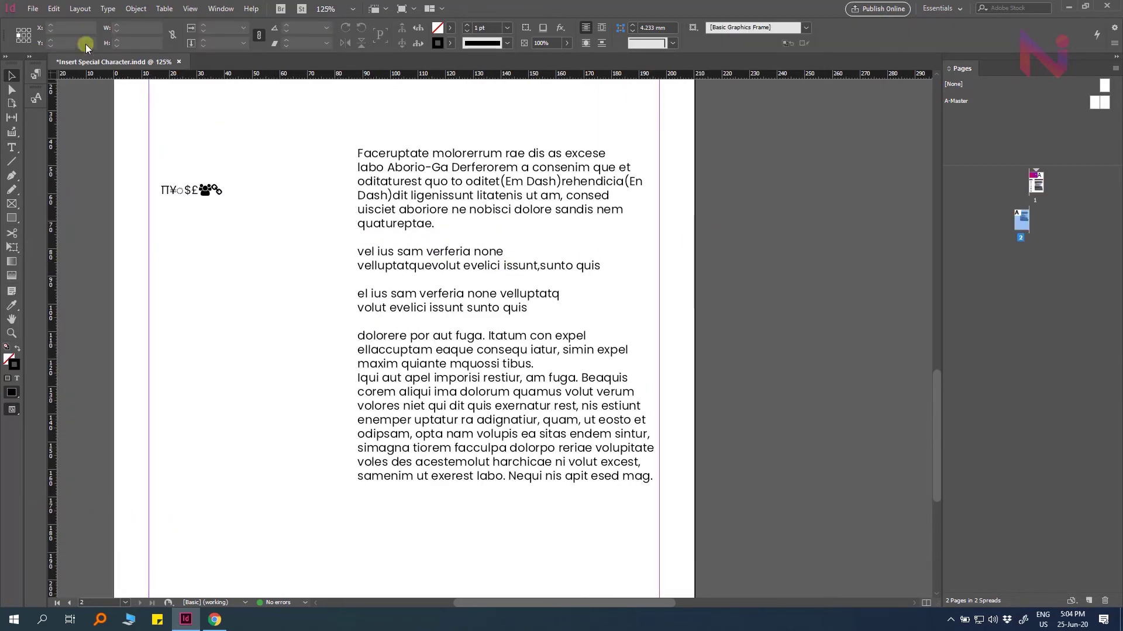
# Examine the Insert Special Character categories, such as Symbols and Quotation Marks, with nothing selected and with the body text frame selected
pyautogui.click(108, 9)
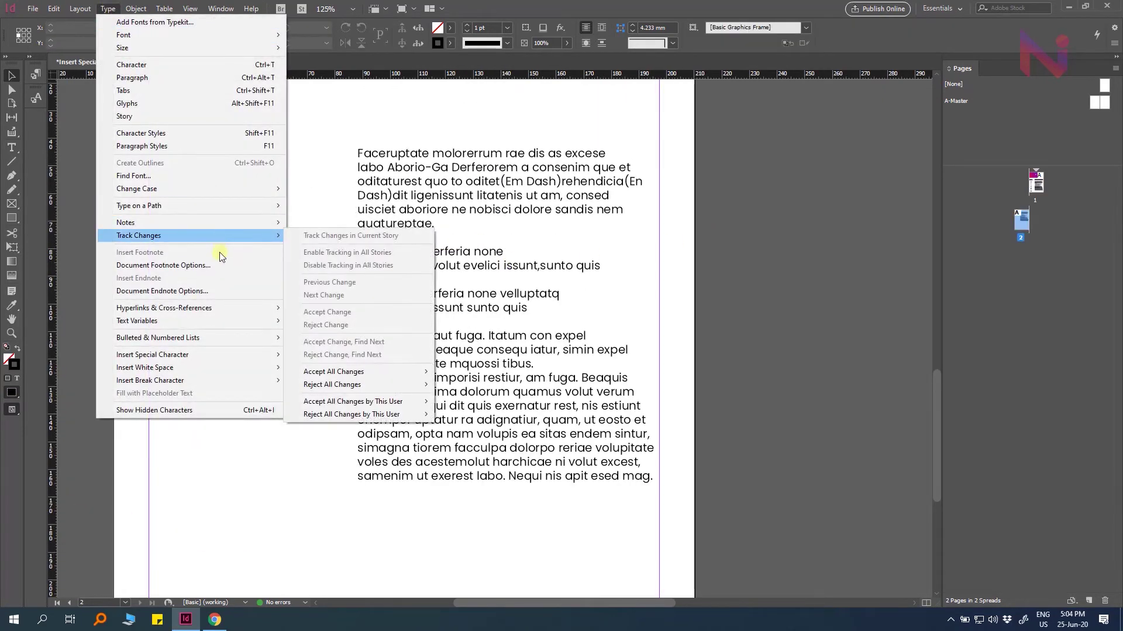
pyautogui.moveTo(186, 354)
pyautogui.moveTo(290, 352)
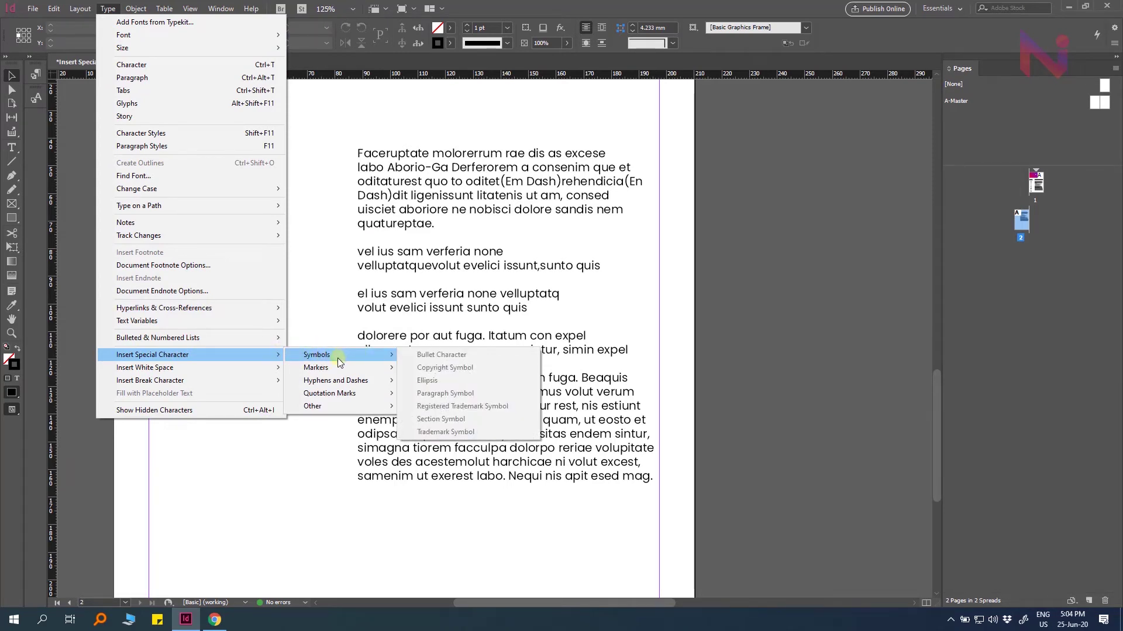
pyautogui.moveTo(345, 407)
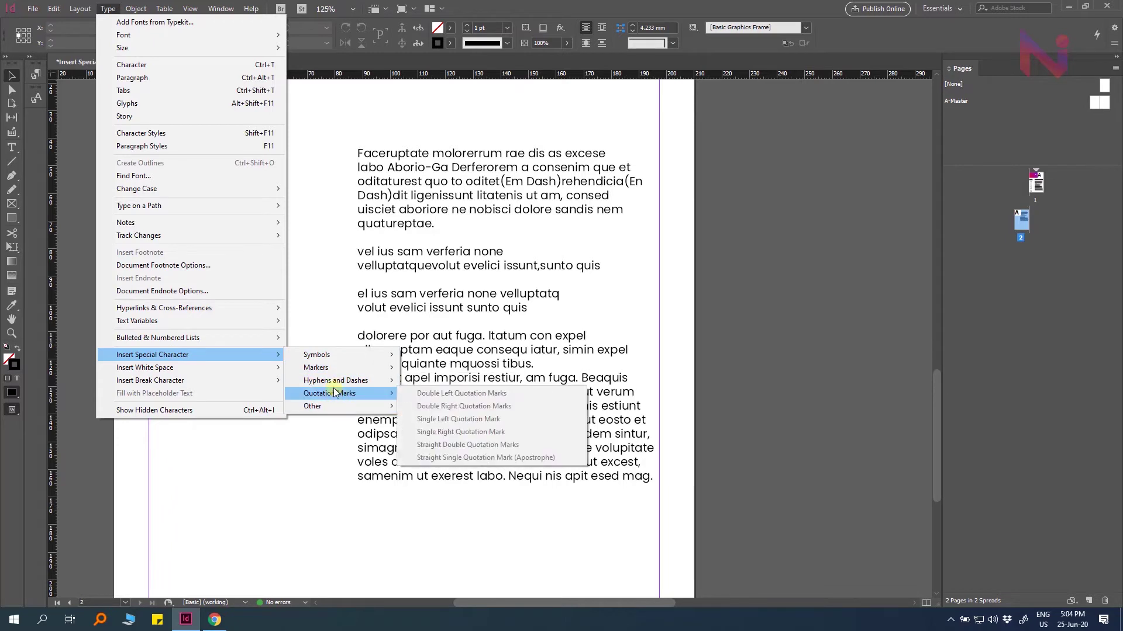
pyautogui.moveTo(327, 357)
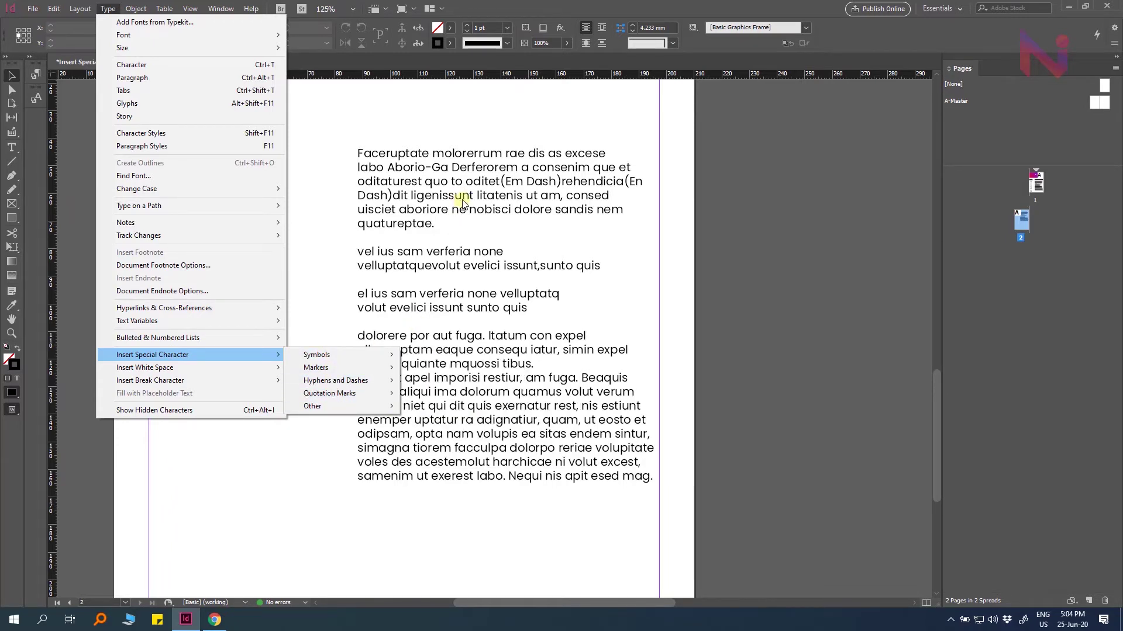
pyautogui.click(498, 190)
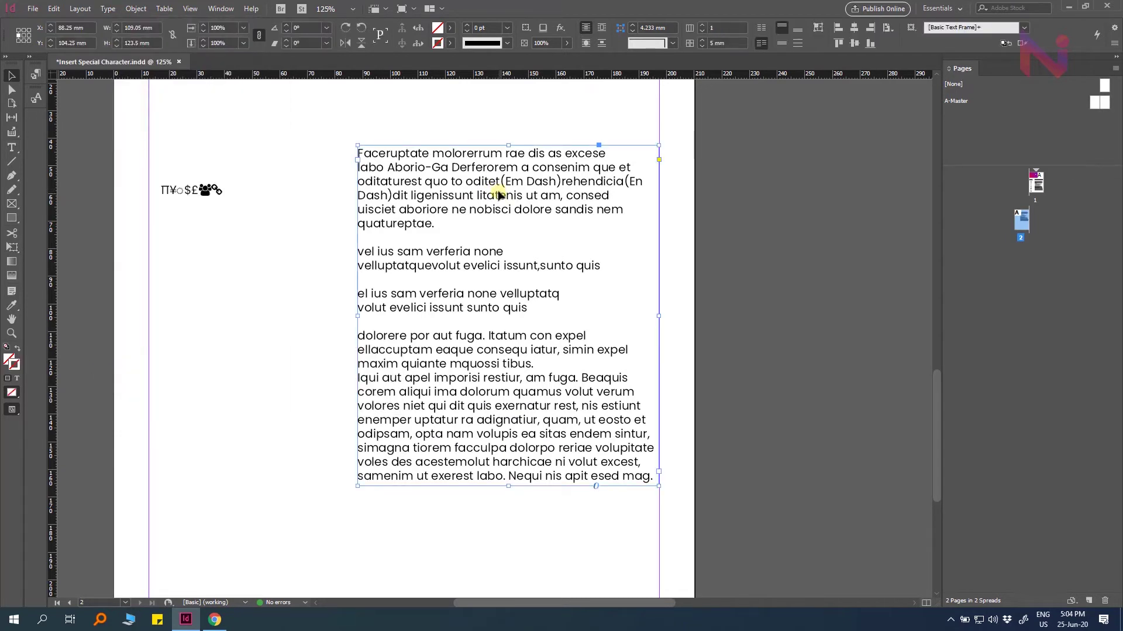
pyautogui.click(107, 8)
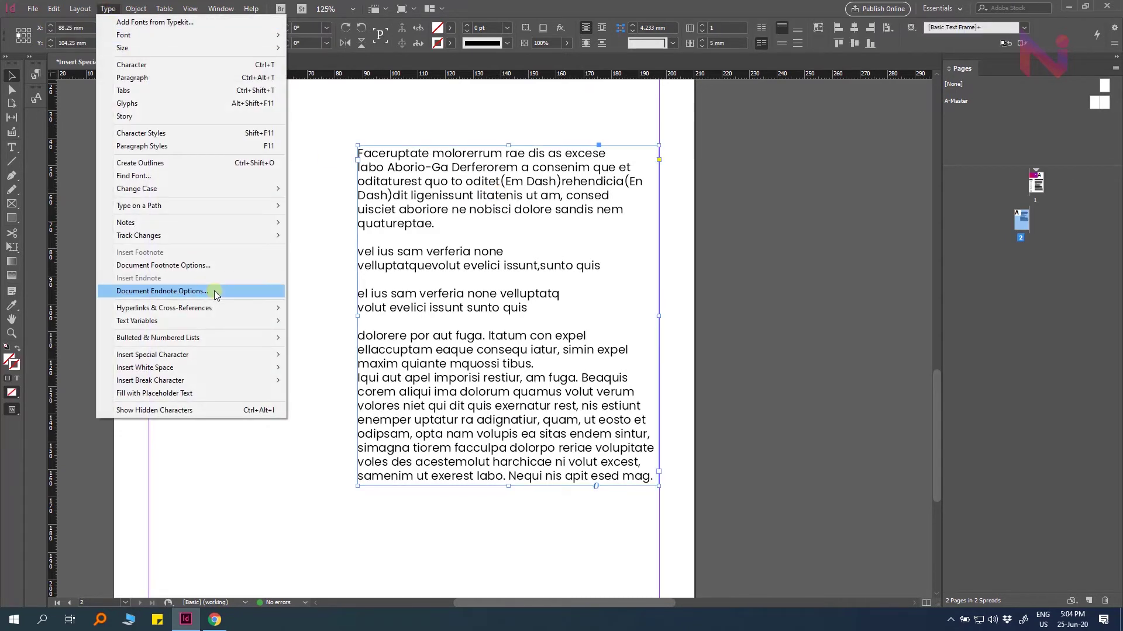
pyautogui.moveTo(310, 354)
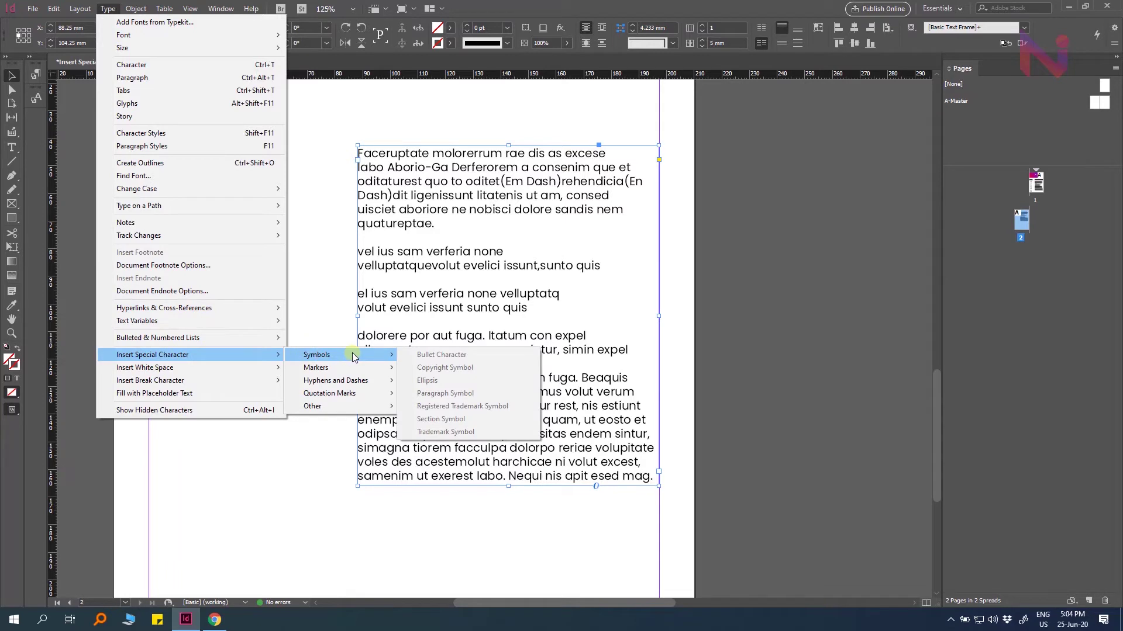
# Insert a Copyright Symbol before "rae" in the first line of the body text and select it
pyautogui.click(459, 168)
pyautogui.doubleClick(460, 168)
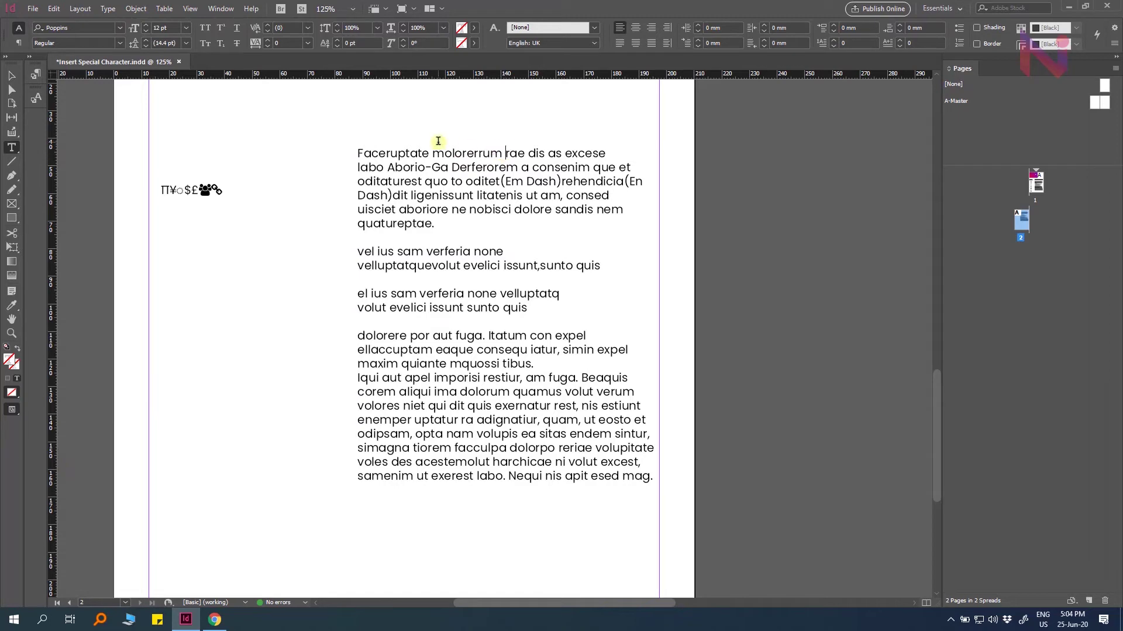
pyautogui.click(107, 8)
pyautogui.moveTo(166, 342)
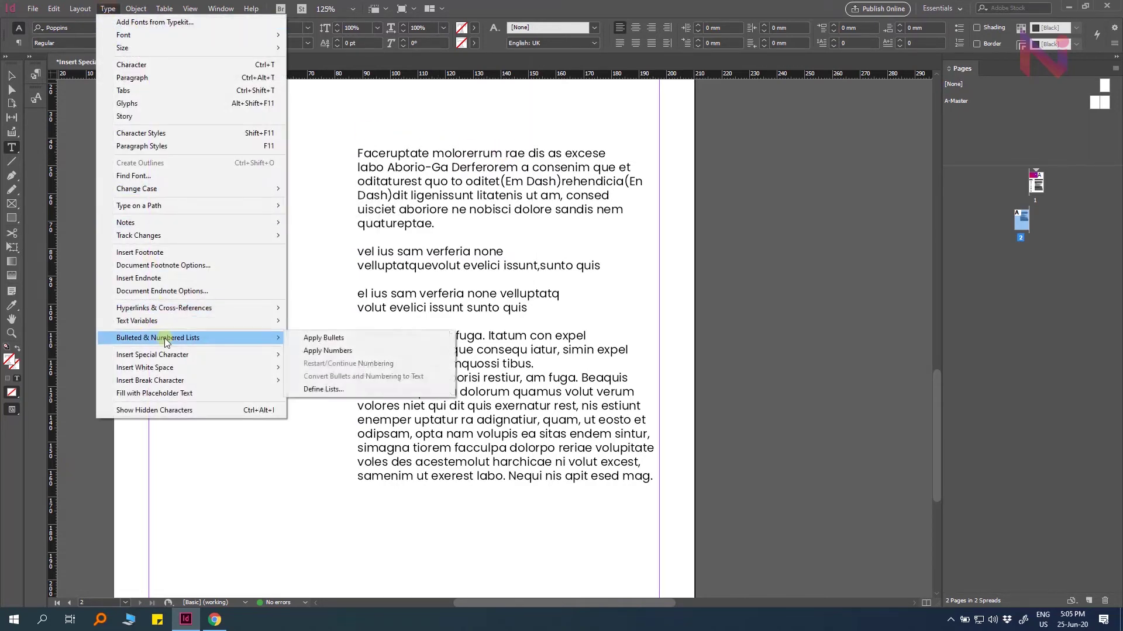
pyautogui.moveTo(320, 357)
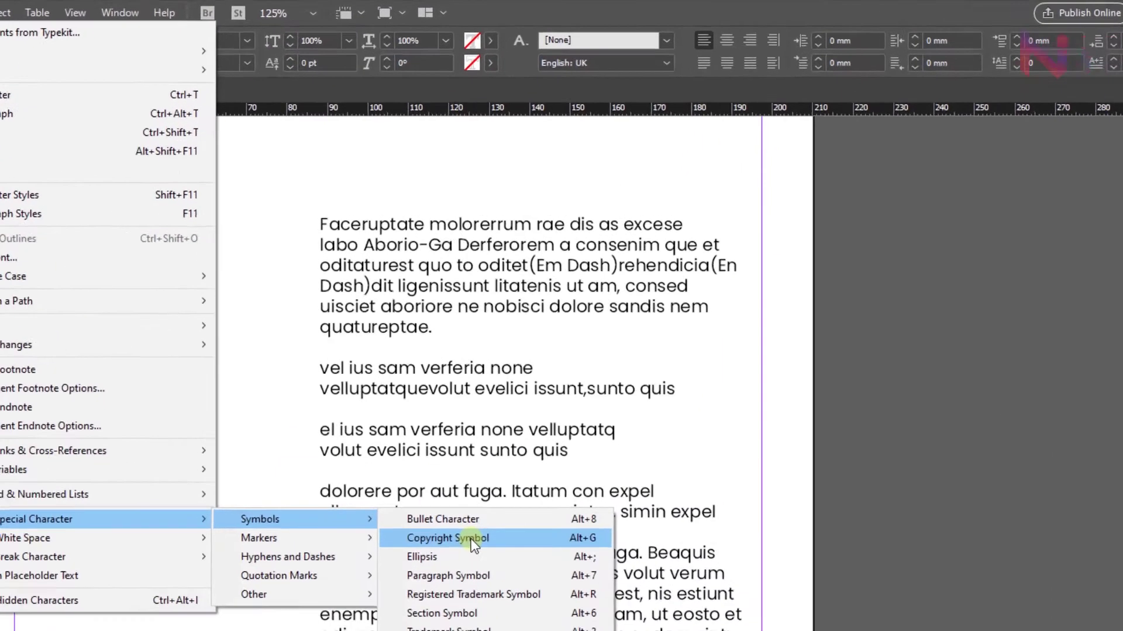
pyautogui.click(459, 368)
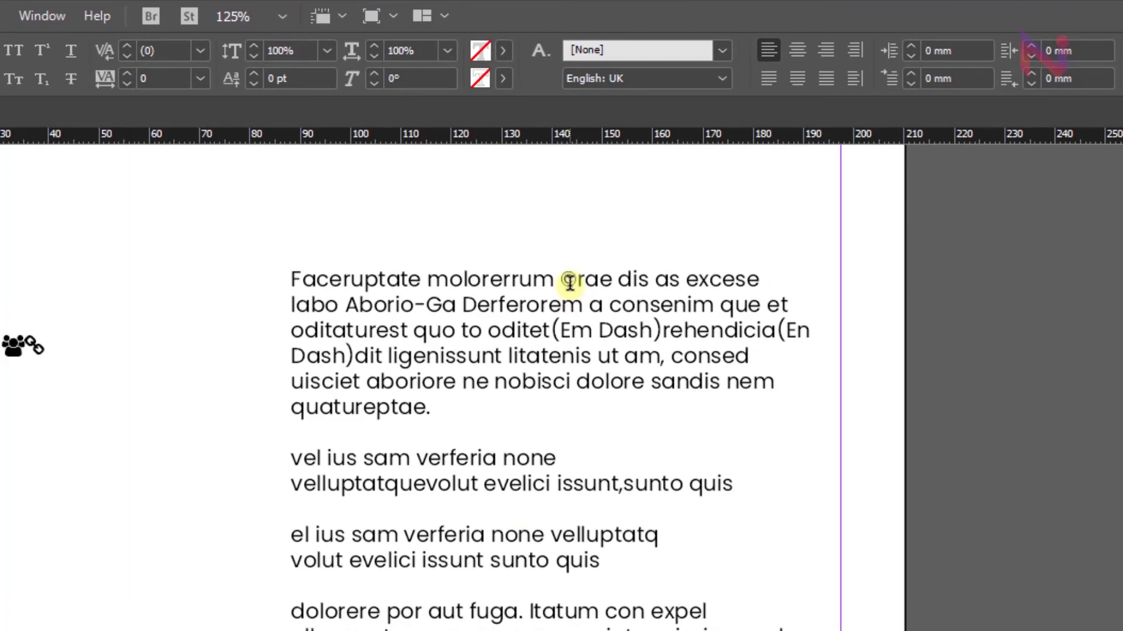
pyautogui.moveTo(575, 286); pyautogui.dragTo(562, 282)
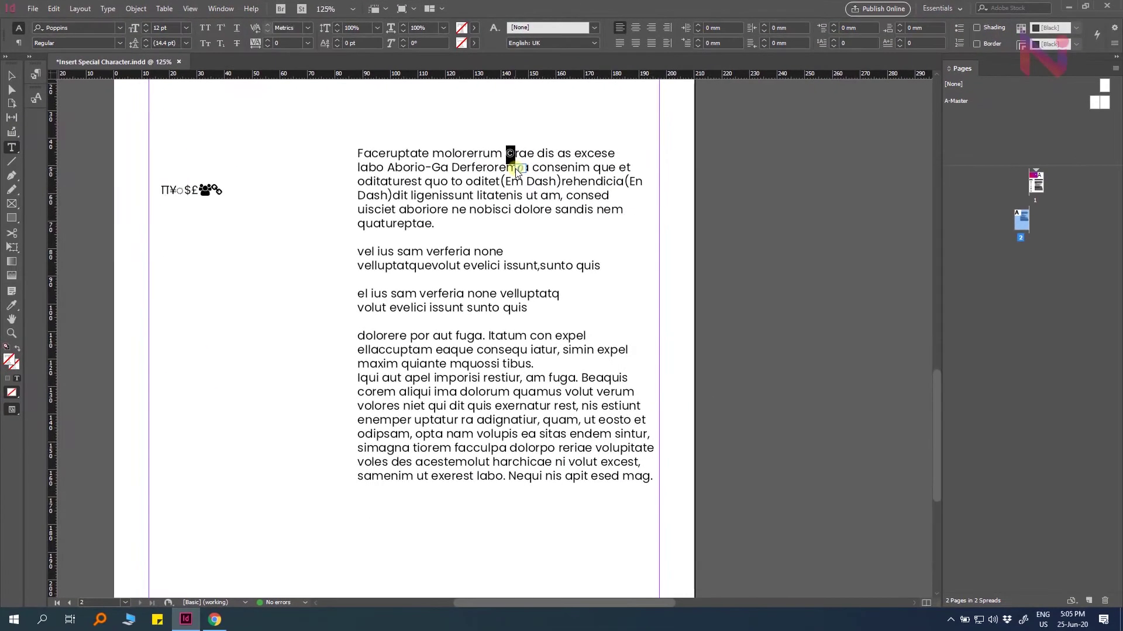
# Insert a Trademark Symbol after "quatureptae" at the end of the first paragraph and highlight it together with the period
pyautogui.hotkey('ctrl', '=')
pyautogui.hotkey('ctrl', '=')
pyautogui.click(481, 215)
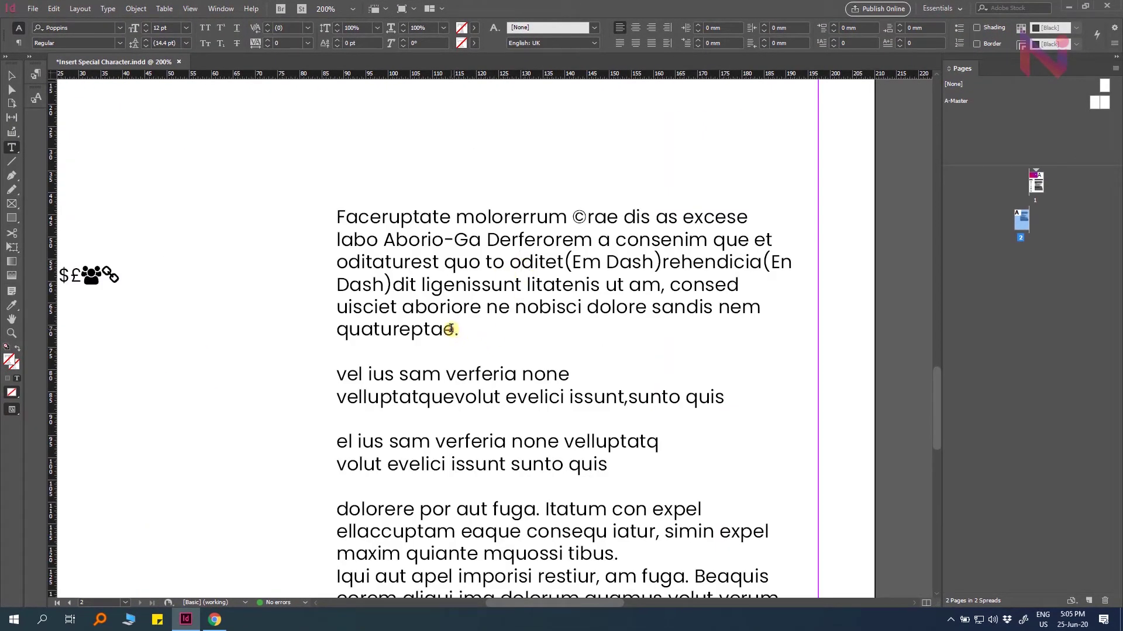
pyautogui.click(107, 8)
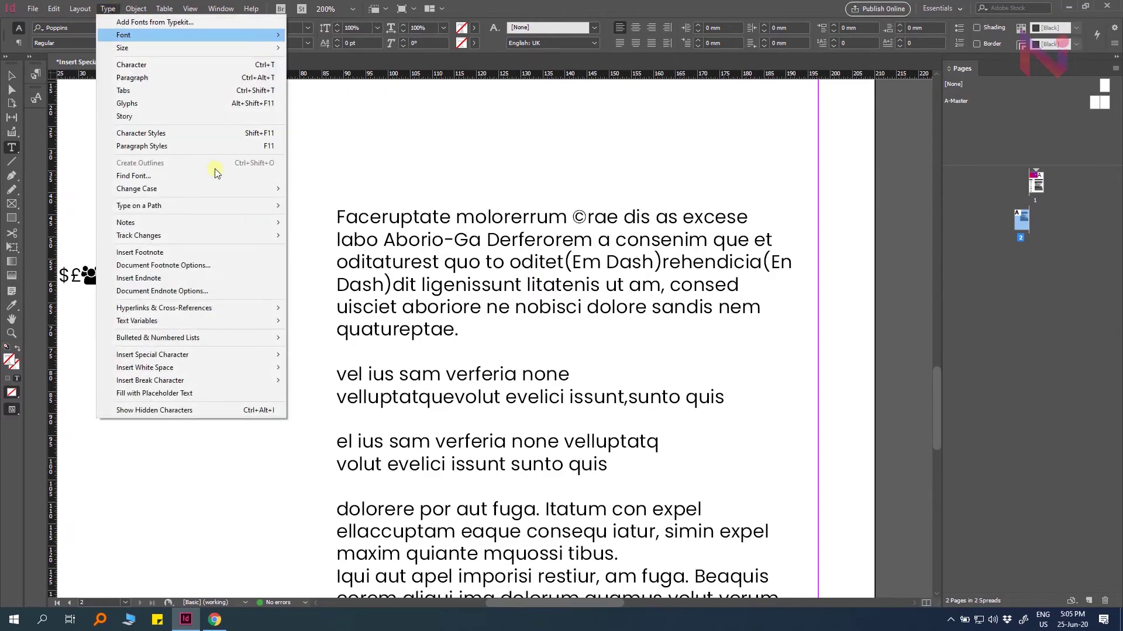
pyautogui.moveTo(237, 353)
pyautogui.moveTo(339, 355)
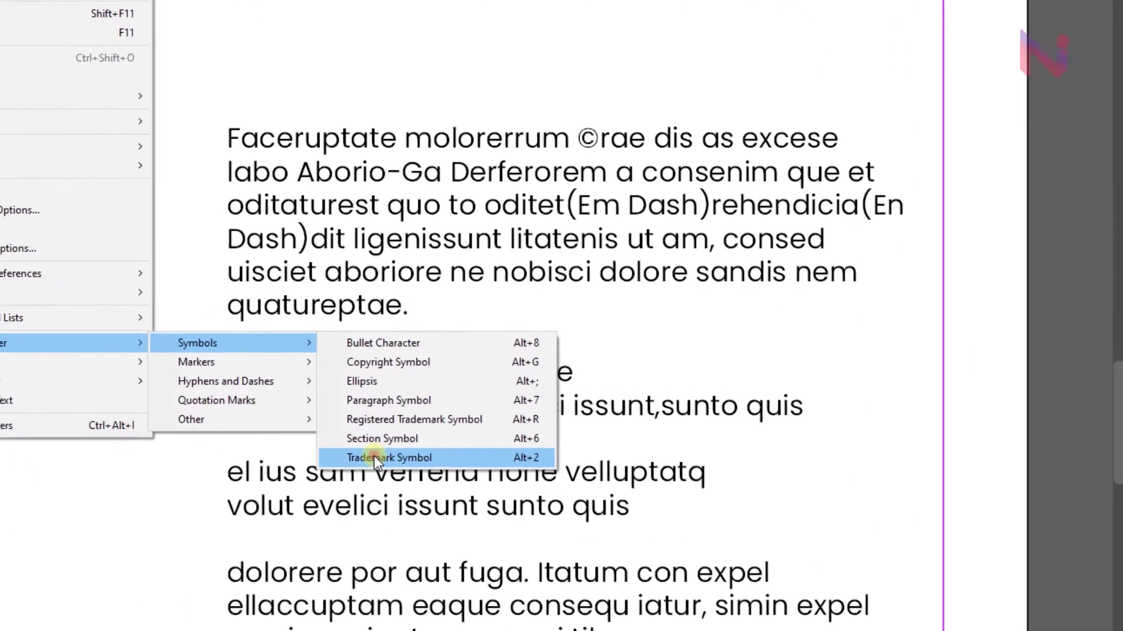
pyautogui.click(445, 432)
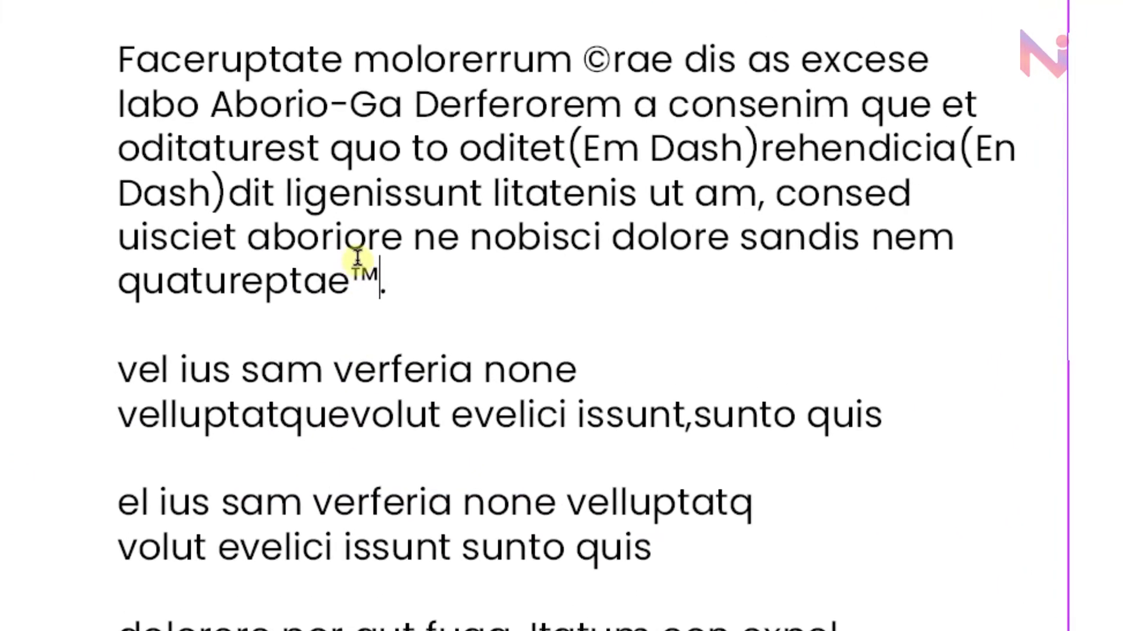
pyautogui.moveTo(386, 279); pyautogui.dragTo(364, 280)
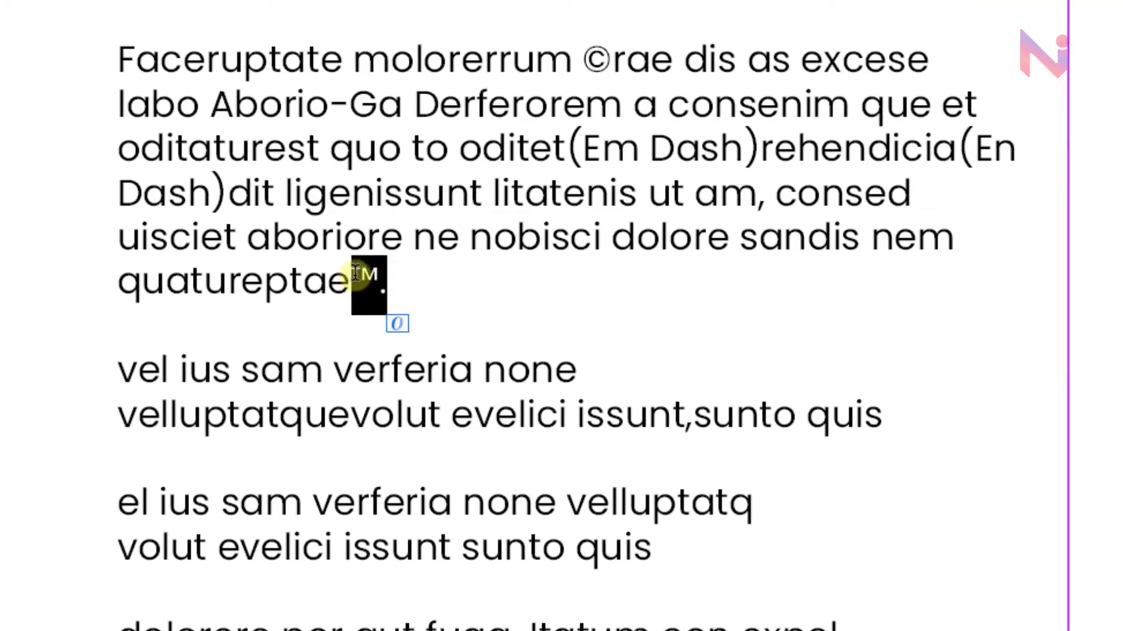